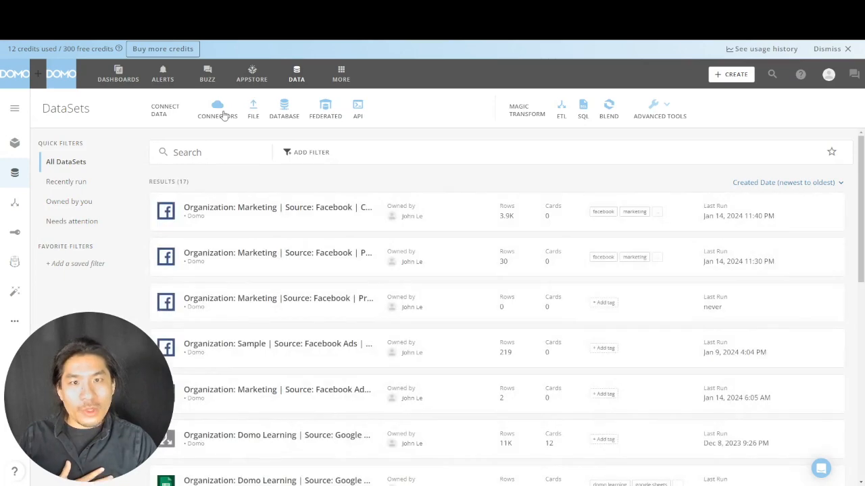
Search the data connectors for "face" and choose the recommended Facebook Ads Advanced Connector
left_click(221, 112)
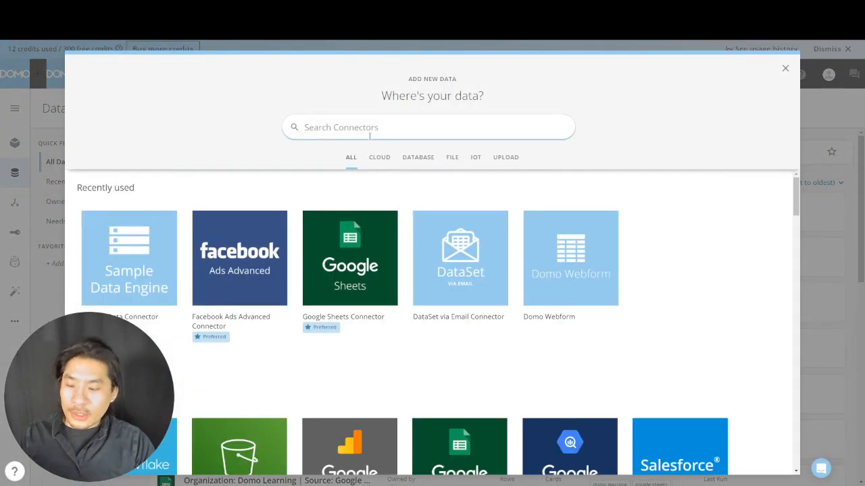
type("face")
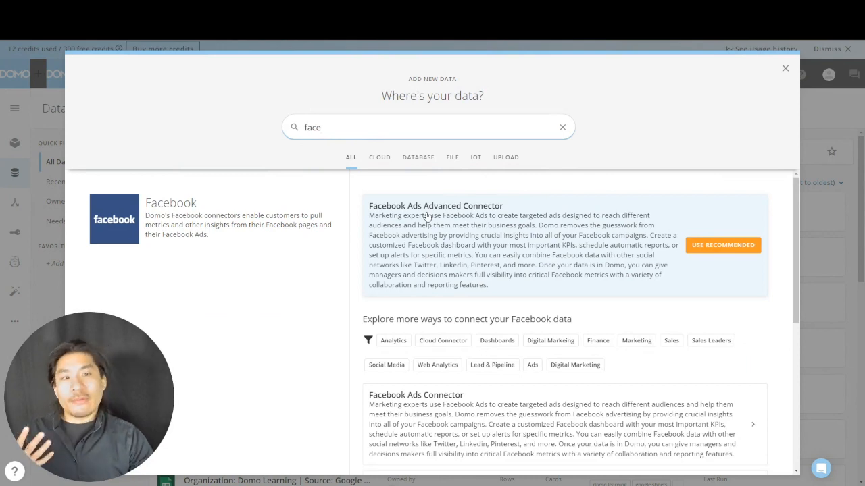
scroll(441, 307, "down", 3)
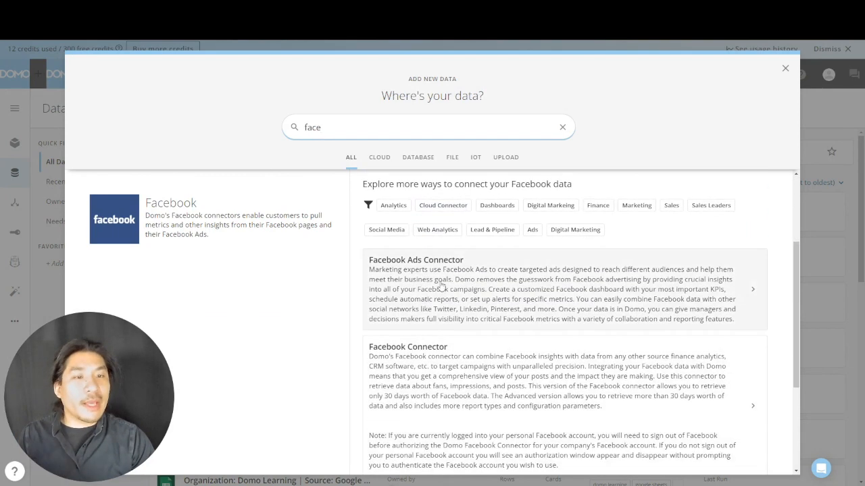
scroll(428, 347, "down", 3)
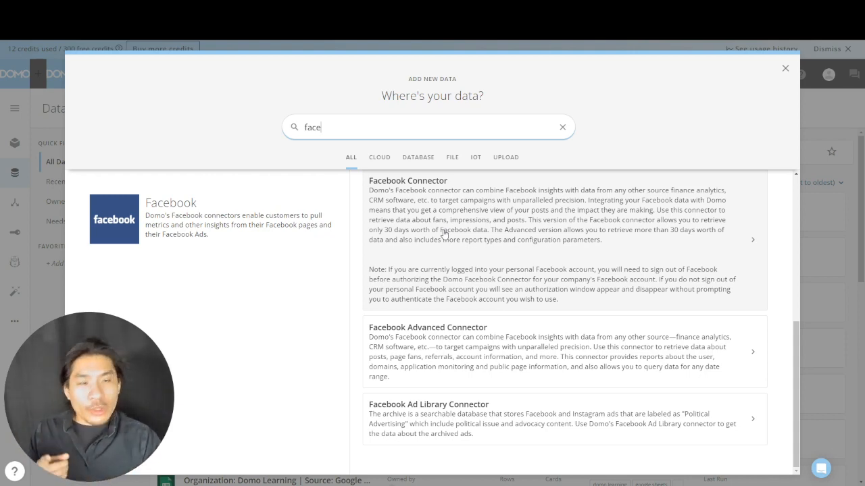
scroll(444, 233, "up", 10)
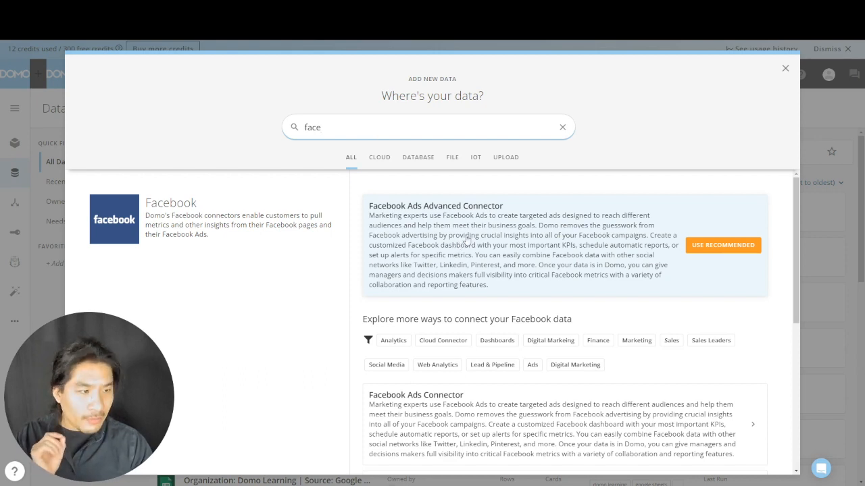
left_click(693, 249)
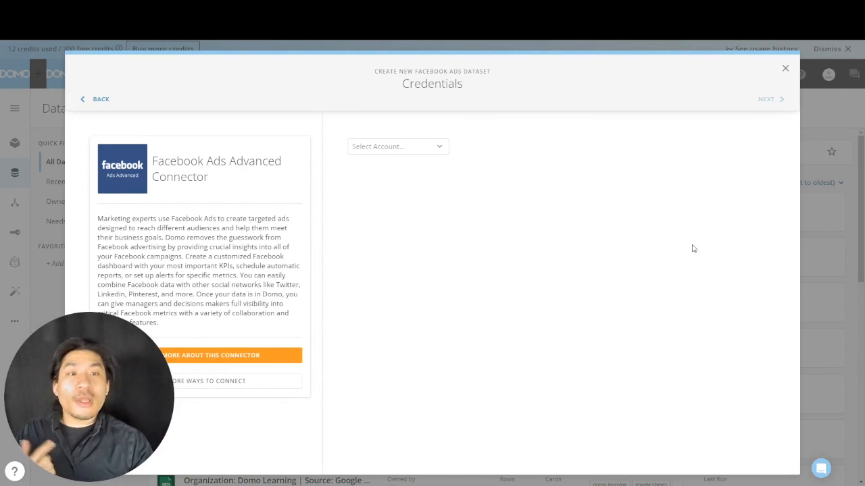
Choose the existing Facebook account as the connector's credentials and proceed to the dataset details
left_click(439, 147)
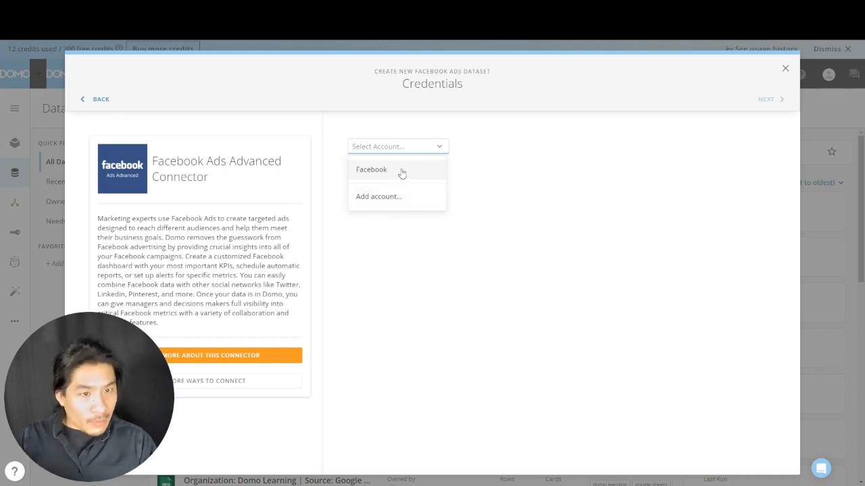
left_click(400, 172)
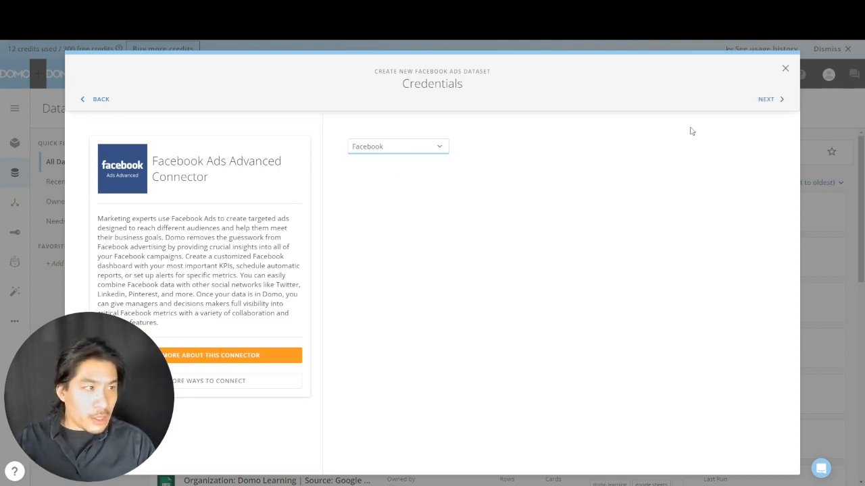
left_click(765, 99)
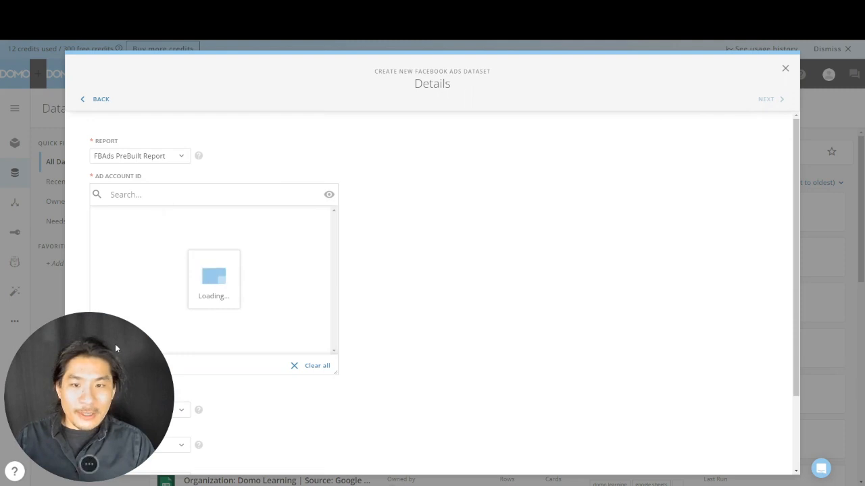
Review the pre-built and customizable report types and choose FBAds PreBuilt Report
left_click(132, 155)
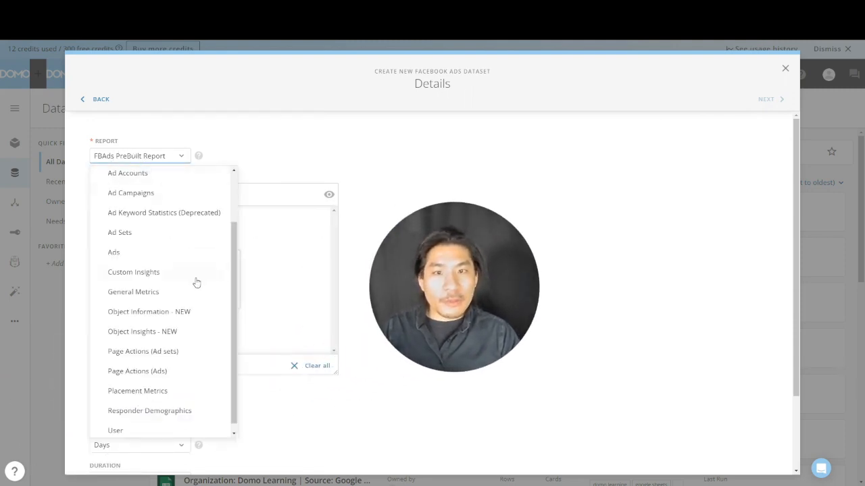
scroll(197, 270, "up", 2)
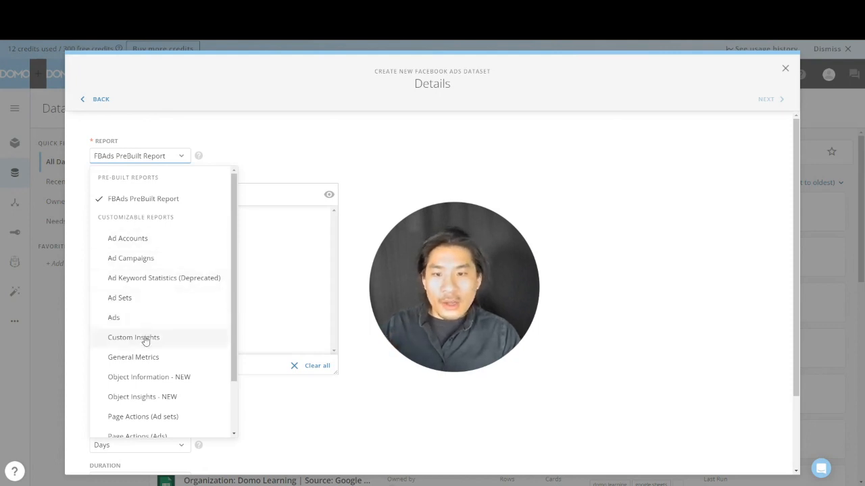
scroll(144, 365, "down", 3)
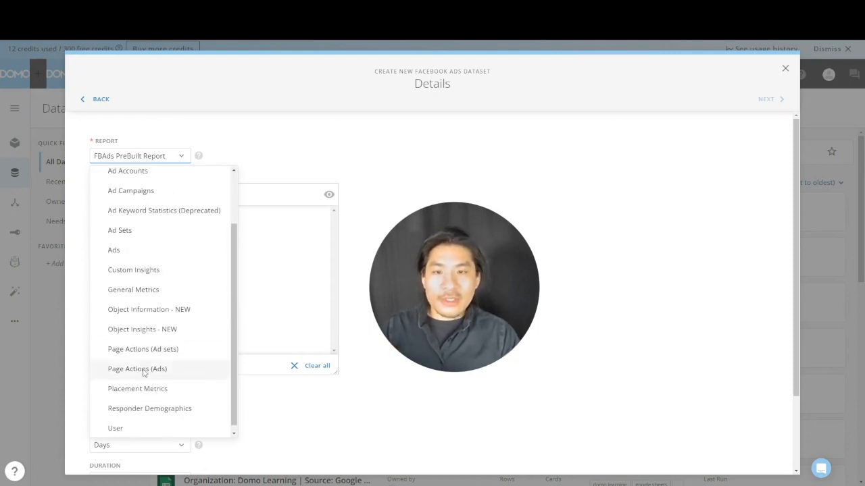
scroll(144, 371, "up", 3)
scroll(155, 202, "down", 1)
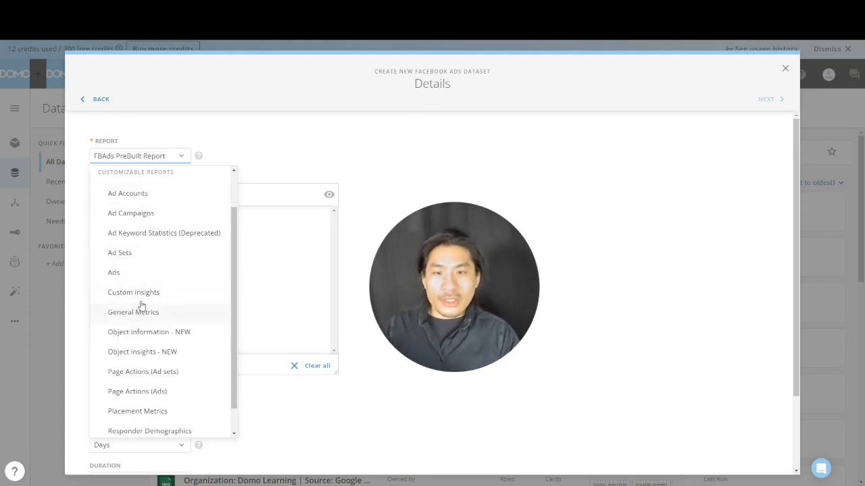
scroll(142, 292, "up", 1)
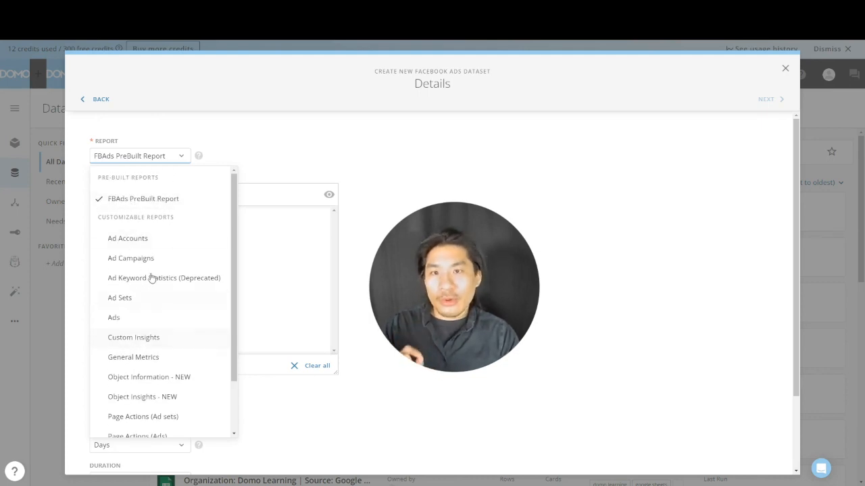
left_click(157, 201)
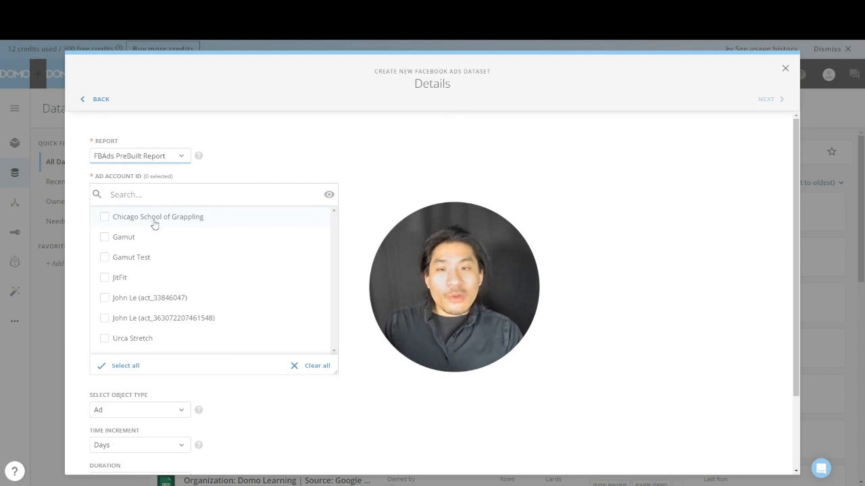
Try selecting all ad accounts, clear the selection, and include only the Chicago School of Grappling account
left_click(121, 372)
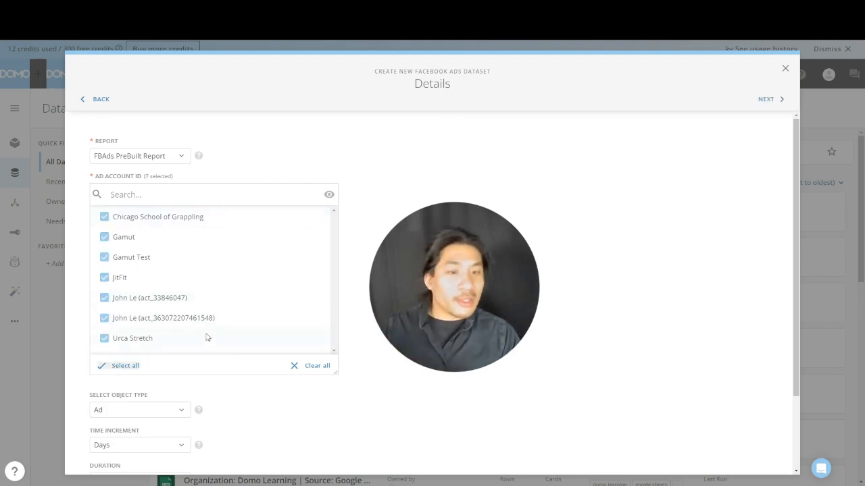
left_click(309, 369)
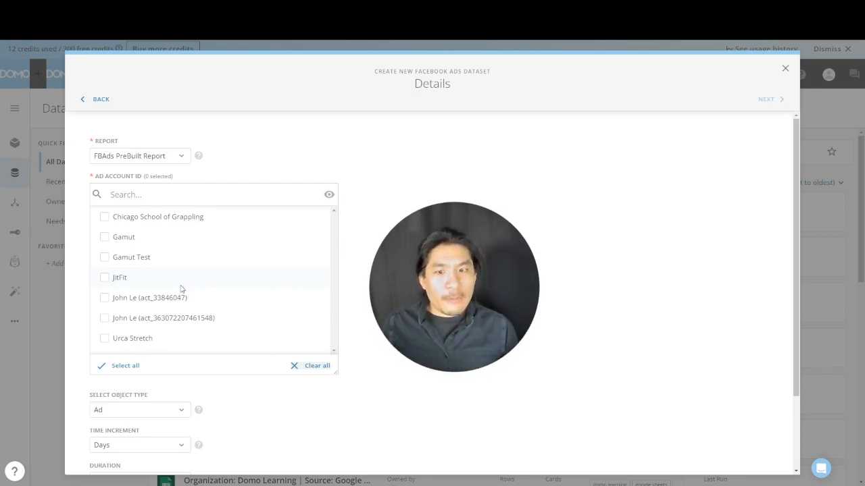
left_click(108, 221)
Set the report's object type to Campaign and its time increment to Days
scroll(125, 284, "down", 2)
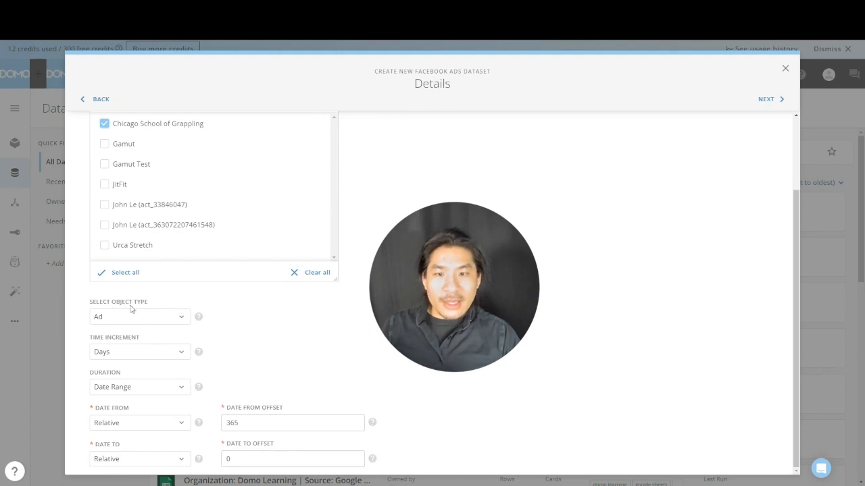
left_click(133, 322)
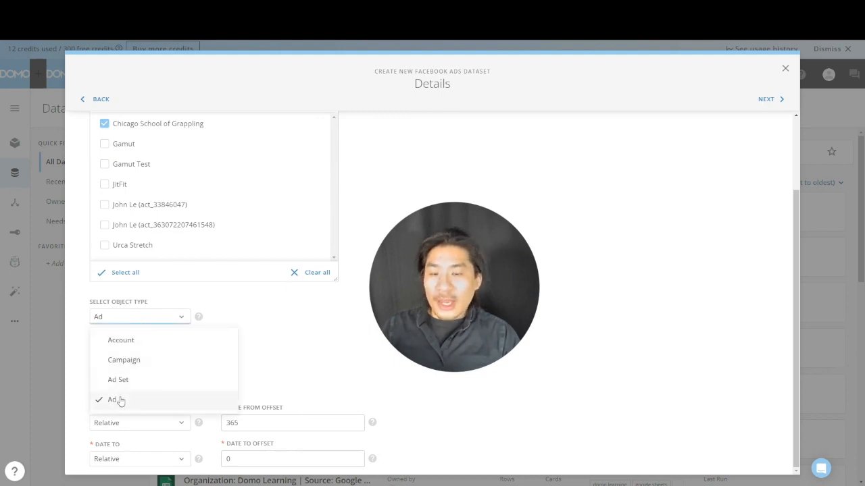
left_click(138, 361)
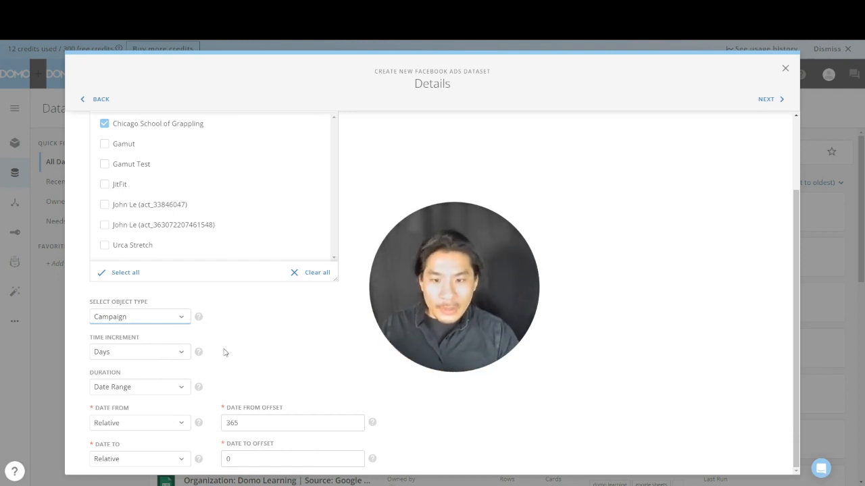
left_click(159, 359)
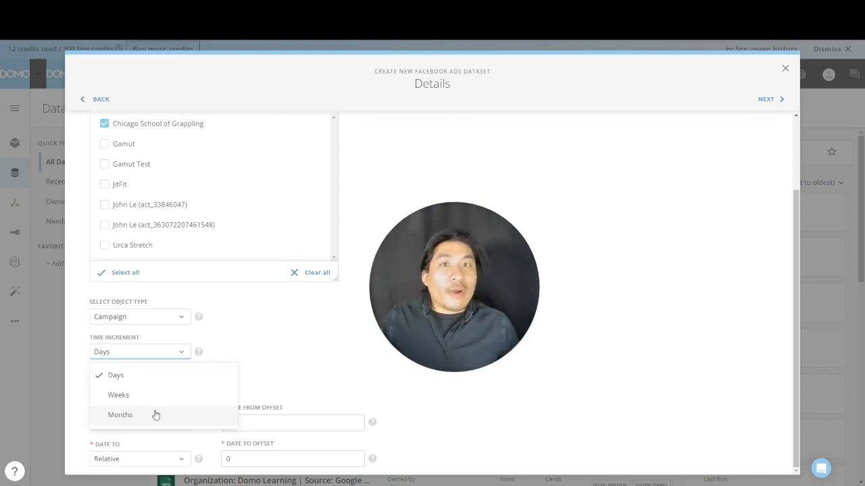
left_click(160, 376)
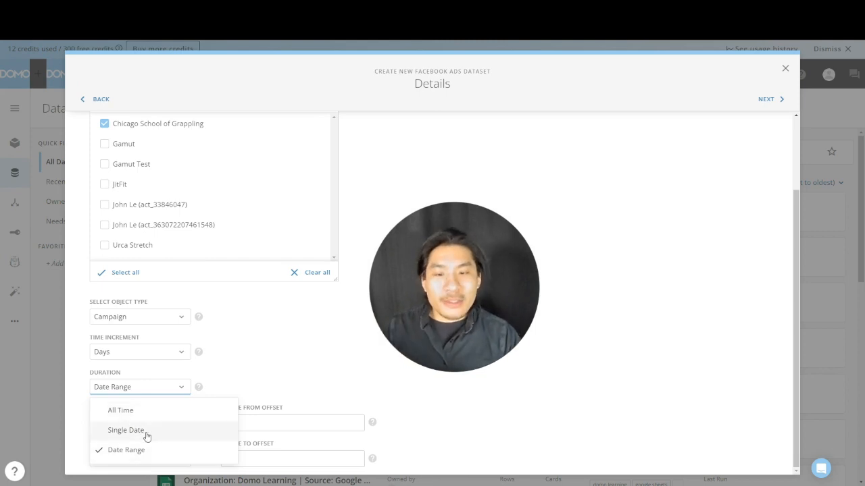
Try the Single Date duration and return the duration to Date Range
left_click(144, 433)
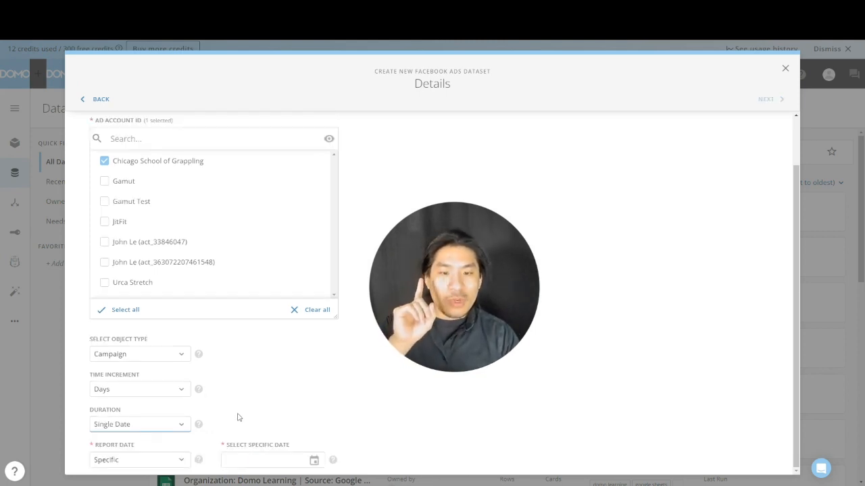
left_click(176, 426)
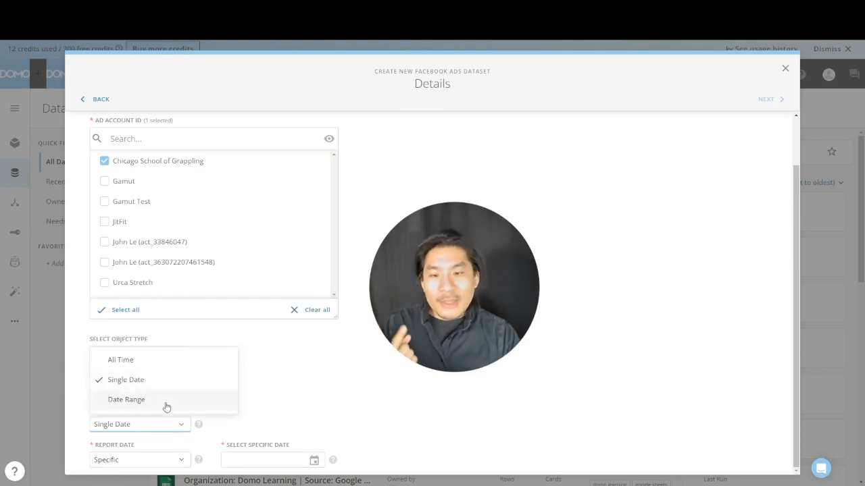
left_click(166, 401)
scroll(268, 399, "down", 1)
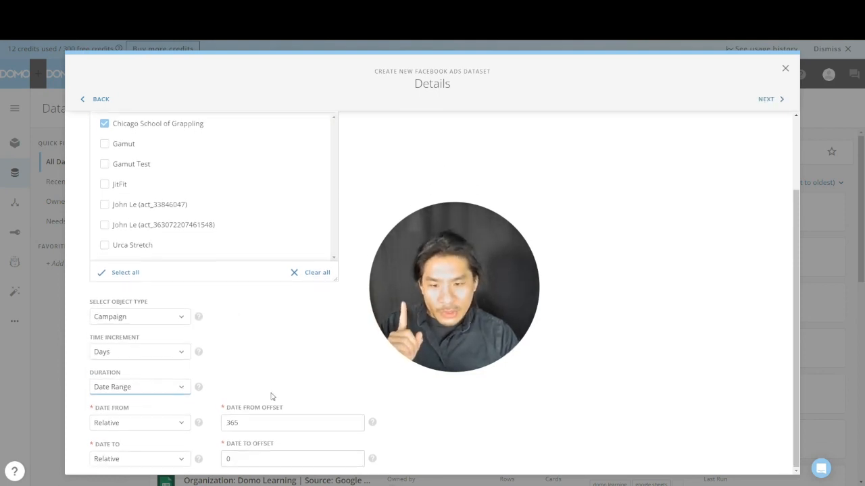
Try a specific start date of 1/1/2024 and return Date From to Relative
left_click(168, 425)
left_click(120, 446)
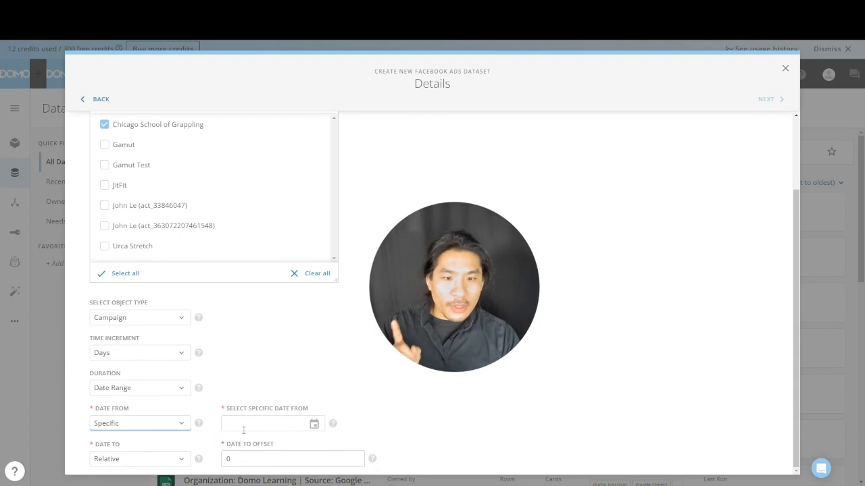
left_click(297, 429)
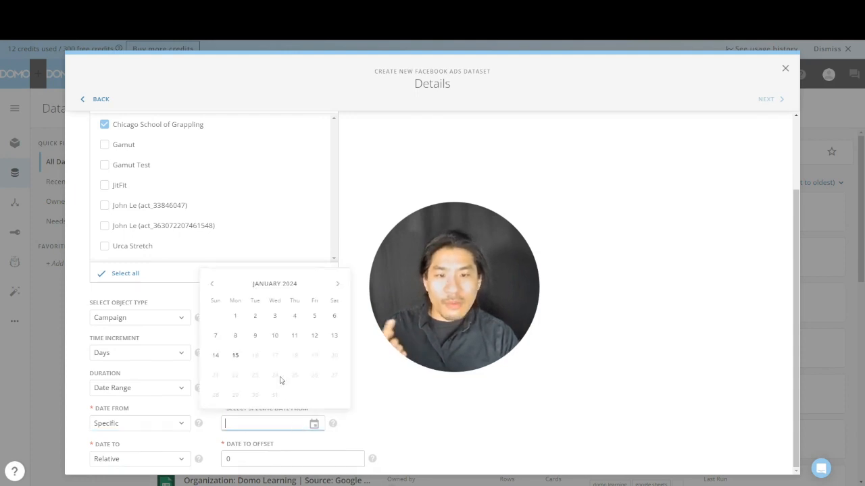
left_click(235, 315)
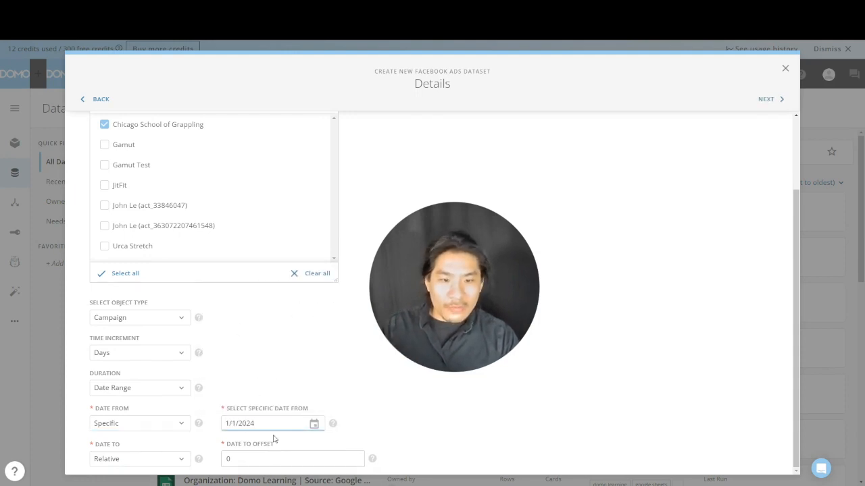
left_click(146, 426)
left_click(144, 463)
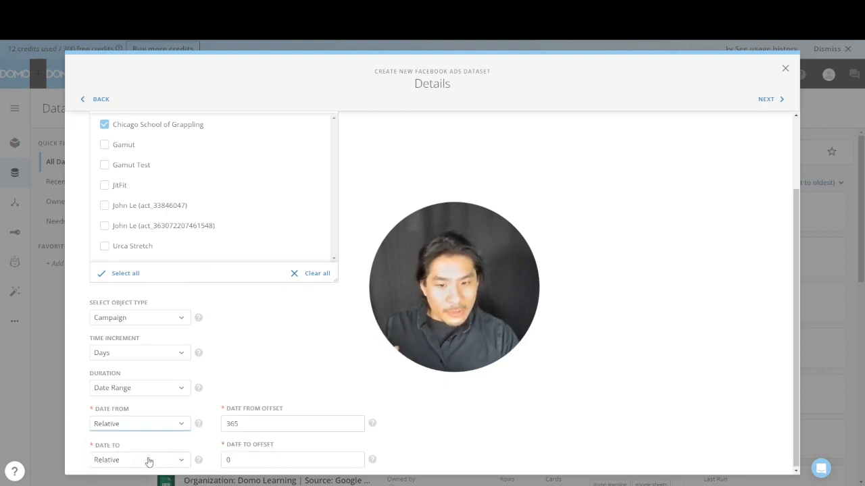
Set the Date From offset to 730 and the Date To offset to 1, and proceed to scheduling
double_click(255, 424)
type("730")
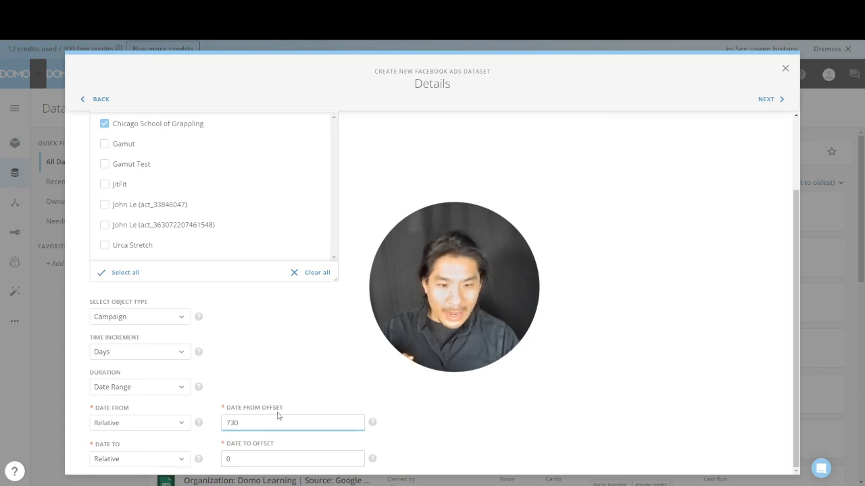
double_click(268, 458)
left_click(429, 443)
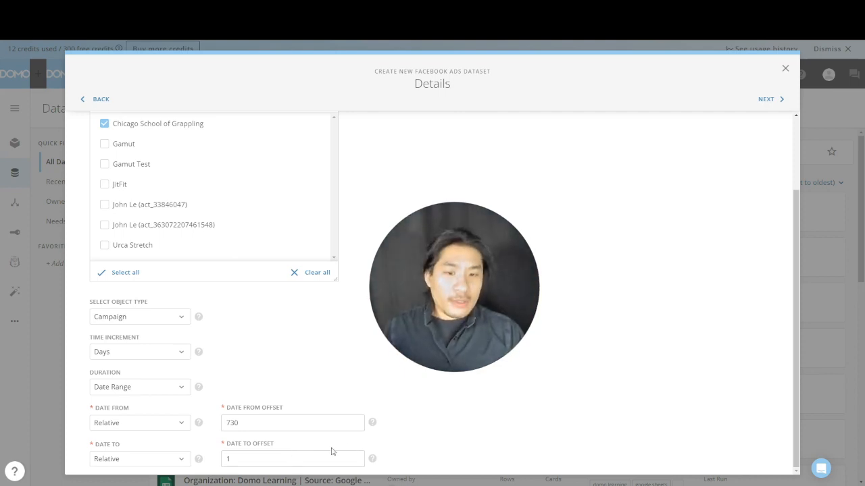
left_click(765, 102)
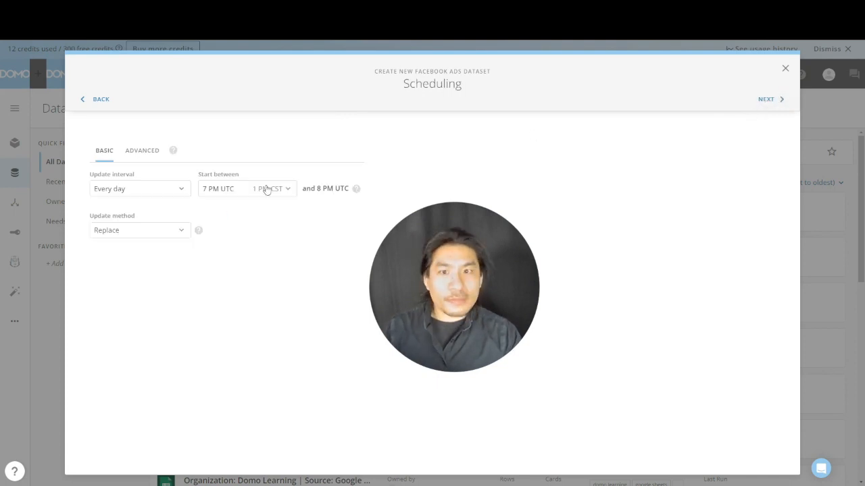
Schedule the dataset to update every day starting at 12 PM UTC (6 AM CST)
left_click(167, 192)
left_click(247, 190)
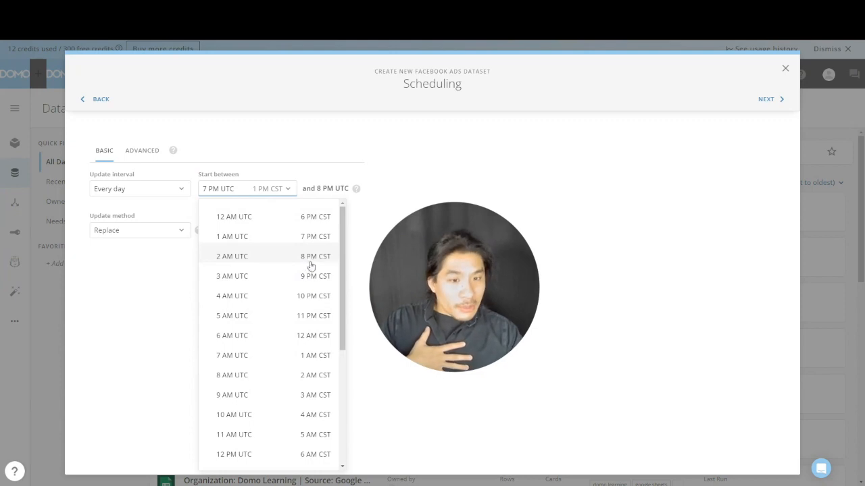
left_click(320, 457)
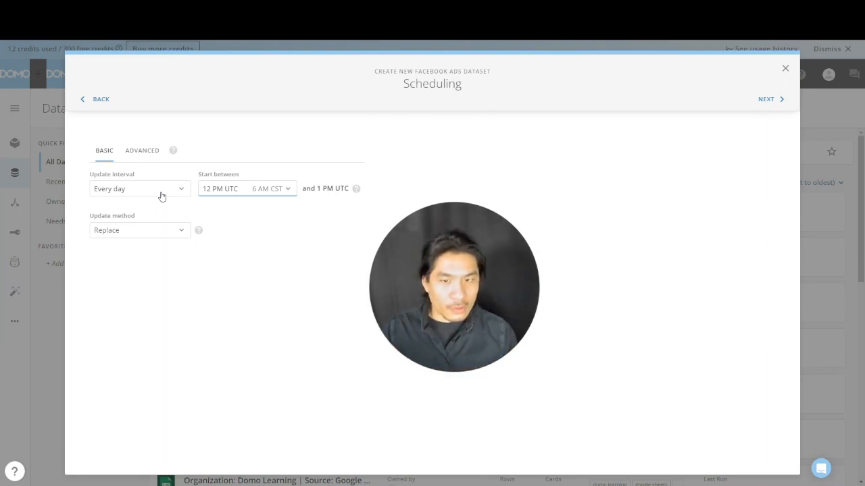
Name the dataset "Organization: Marketing | Source: Facebook | Campaign Data", then save and run it
left_click(779, 98)
left_click(133, 159)
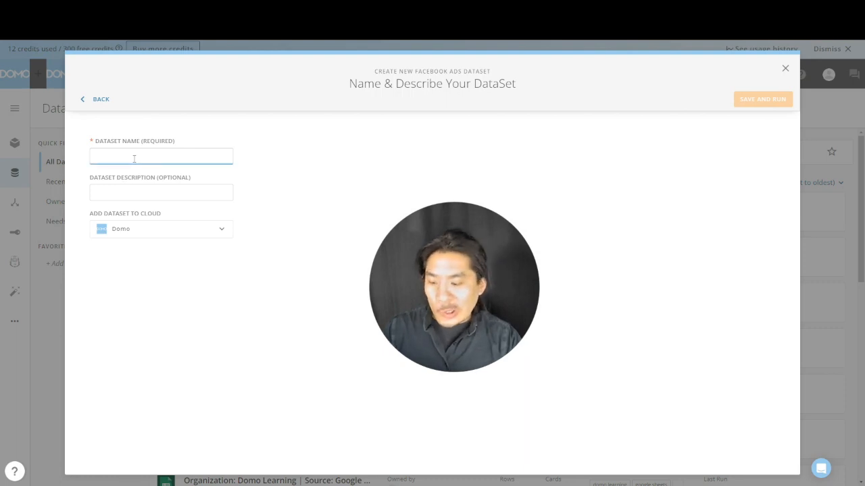
type("Organization: Marketing | Source:")
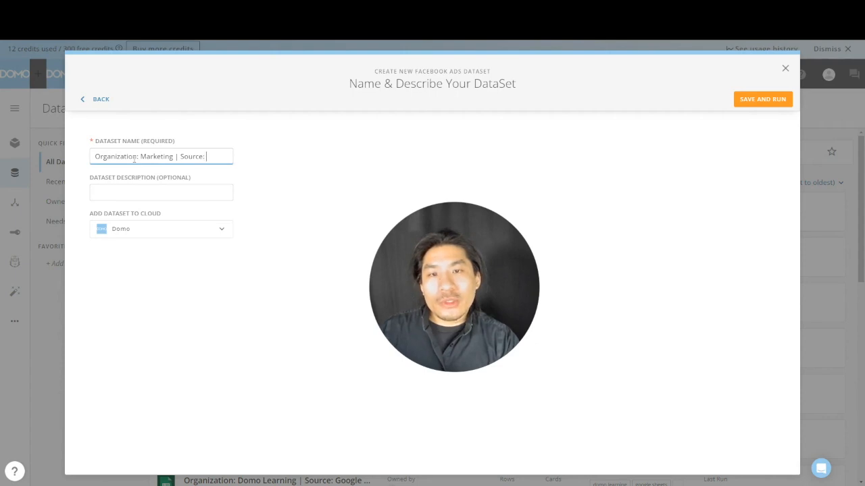
type("cebook | Camp")
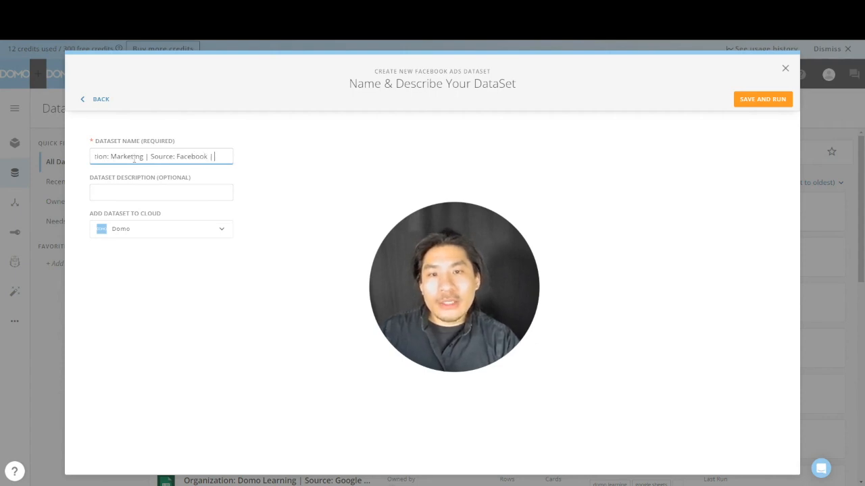
type("aign Data")
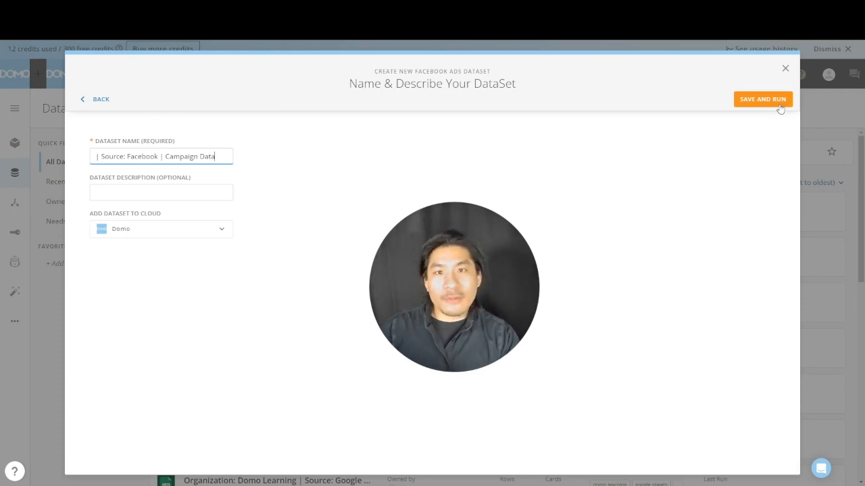
left_click(780, 109)
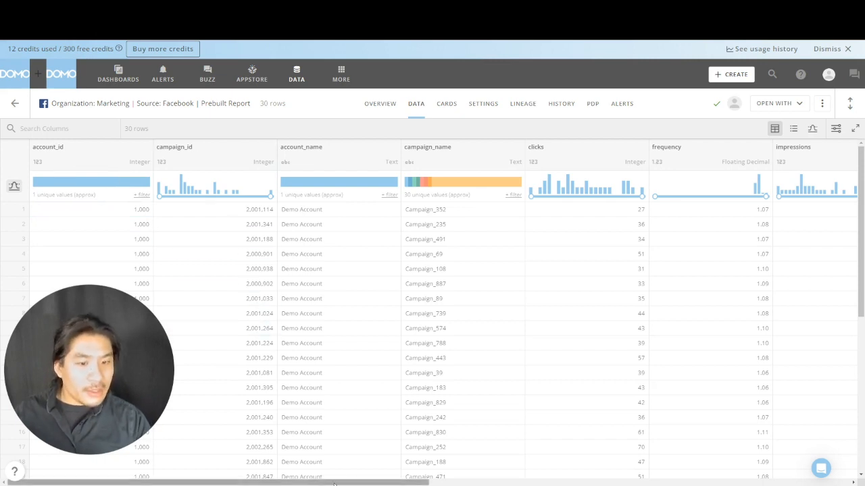
Review the columns of the prebuilt Facebook report dataset, from the account fields through to the batch fields
left_click_drag(334, 484, 523, 484)
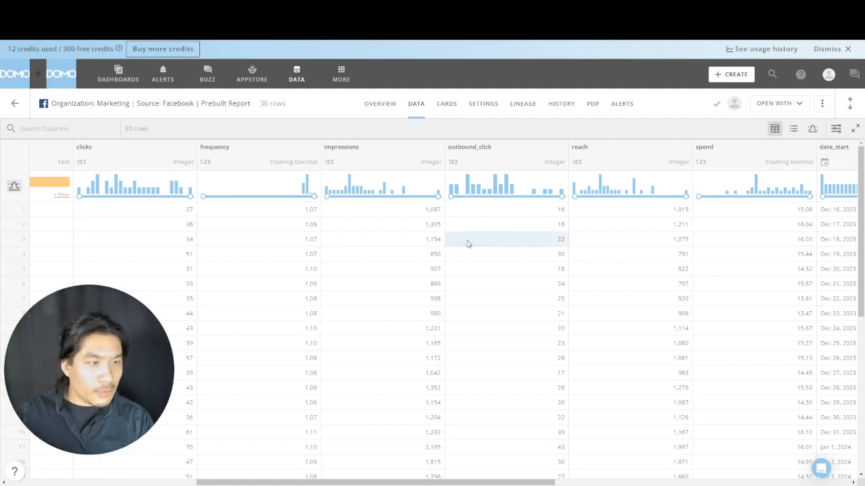
left_click_drag(378, 483, 639, 482)
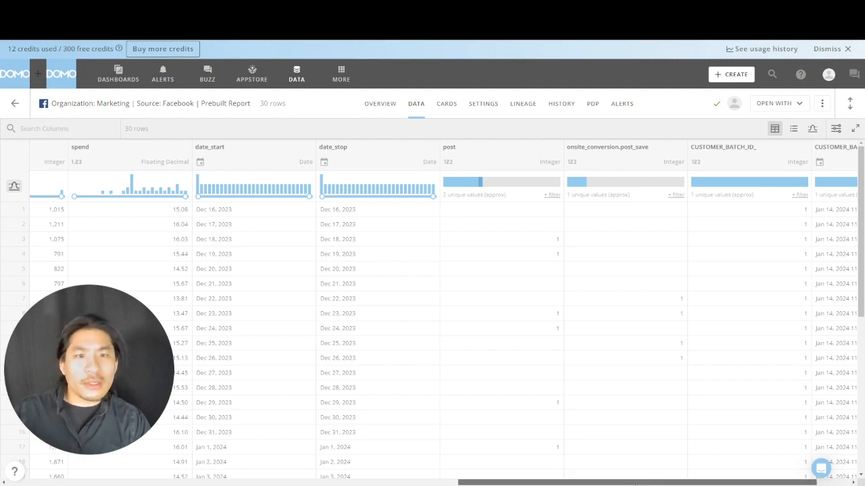
left_click_drag(635, 484, 51, 457)
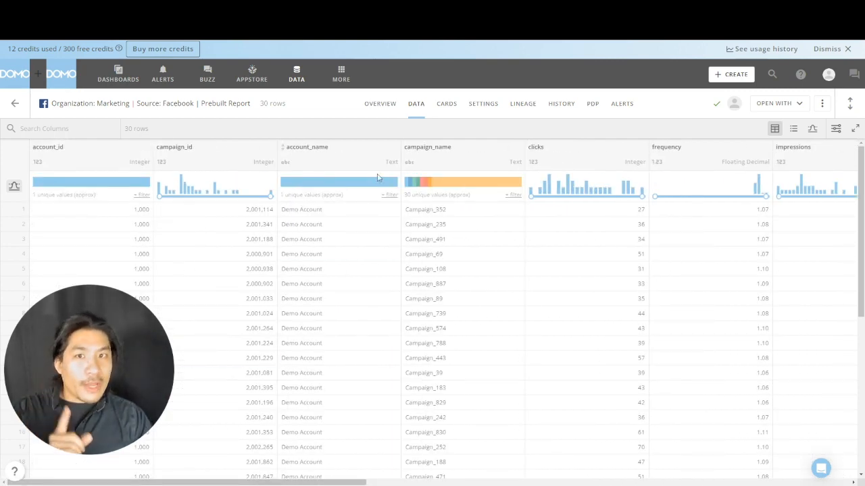
Start another dataset with the Facebook Ads Advanced Connector, using the saved Facebook account as credentials
left_click(296, 73)
left_click(217, 108)
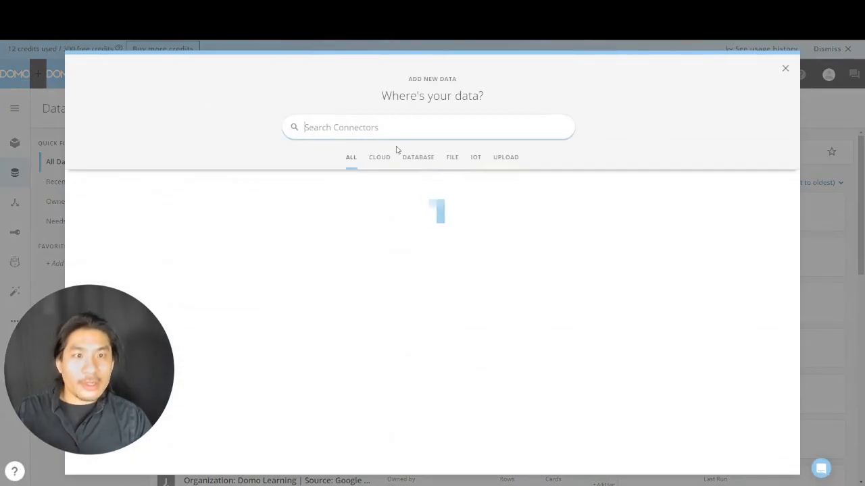
type("facebo")
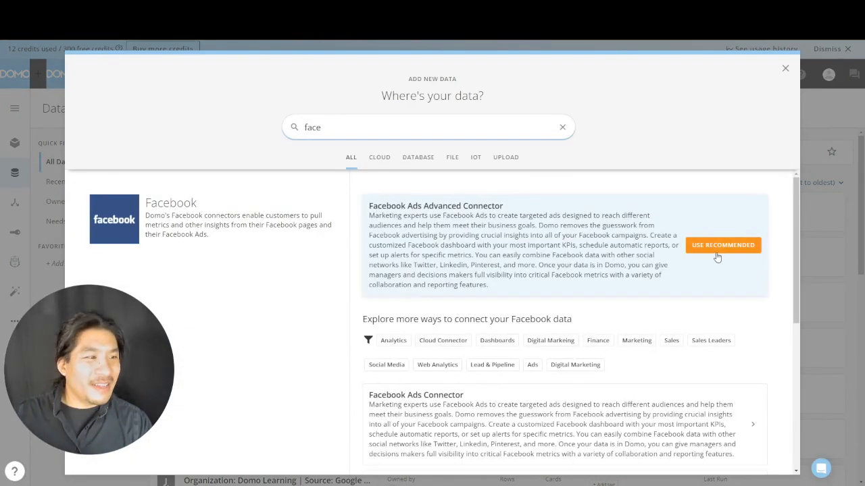
left_click(714, 250)
left_click(377, 146)
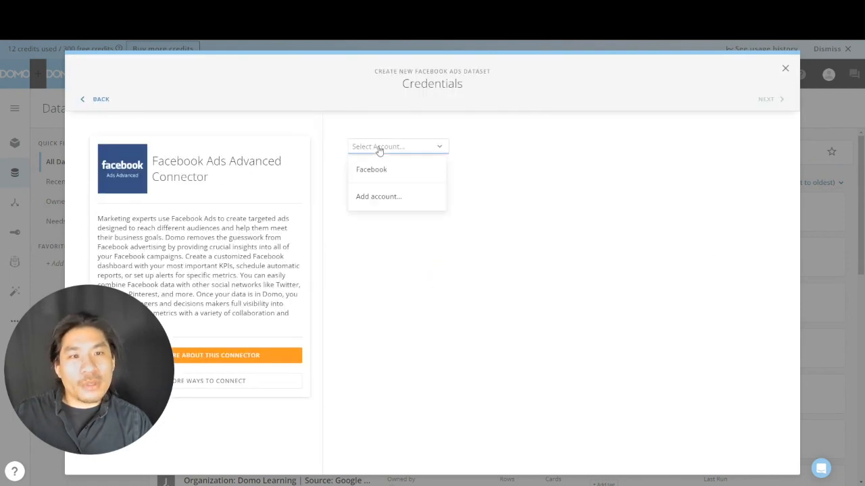
left_click(379, 167)
left_click(780, 98)
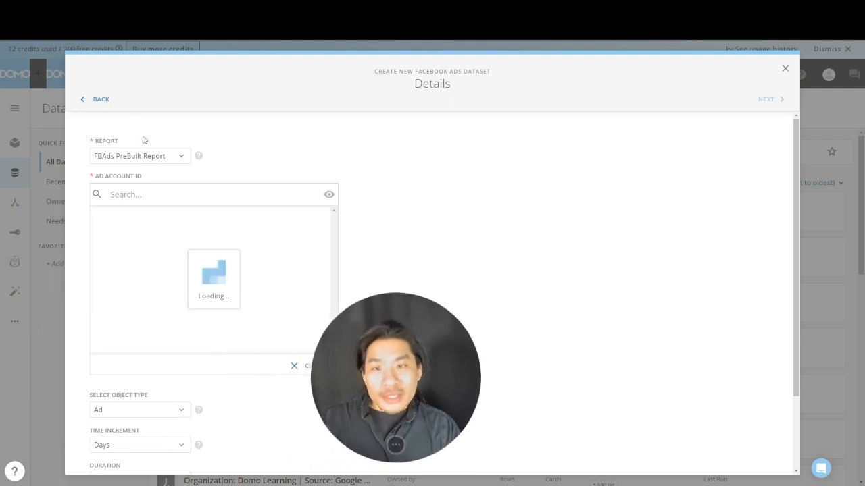
Set the report to Custom Insights and select the Chicago School of Grappling ad account
left_click(130, 157)
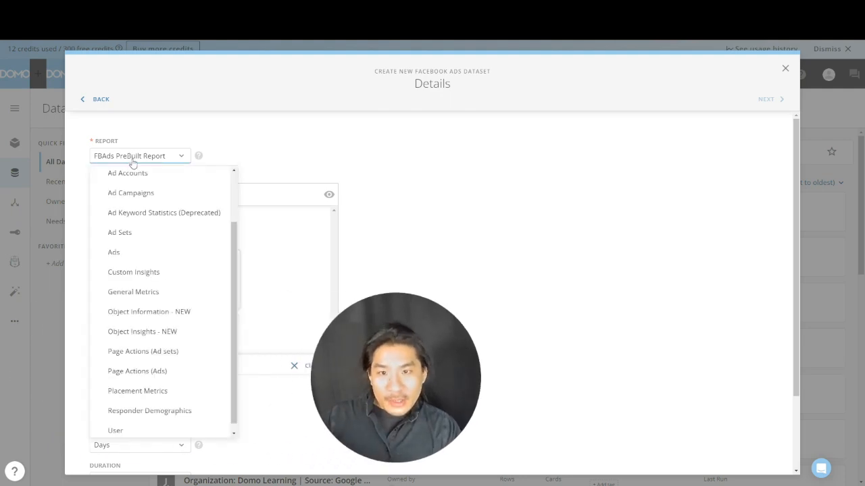
left_click(157, 273)
left_click(105, 217)
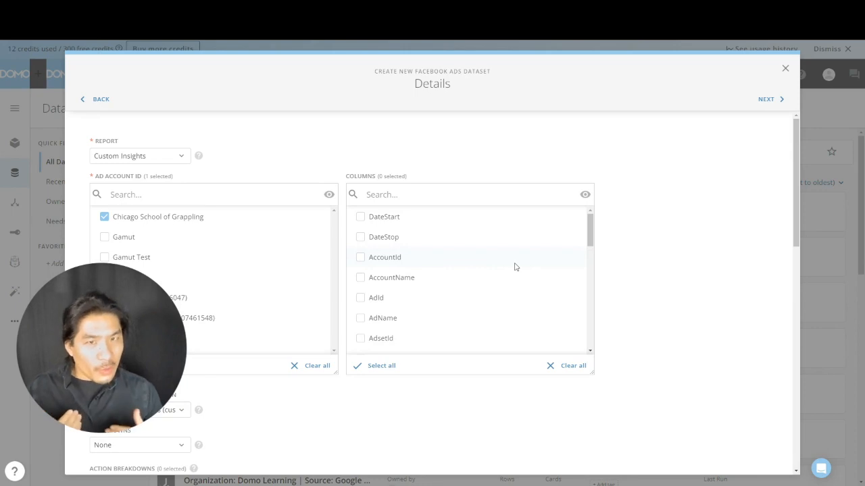
Include the DateStart, DateStop, CampaignName, Actions and ActionValues columns in the report
left_click(384, 217)
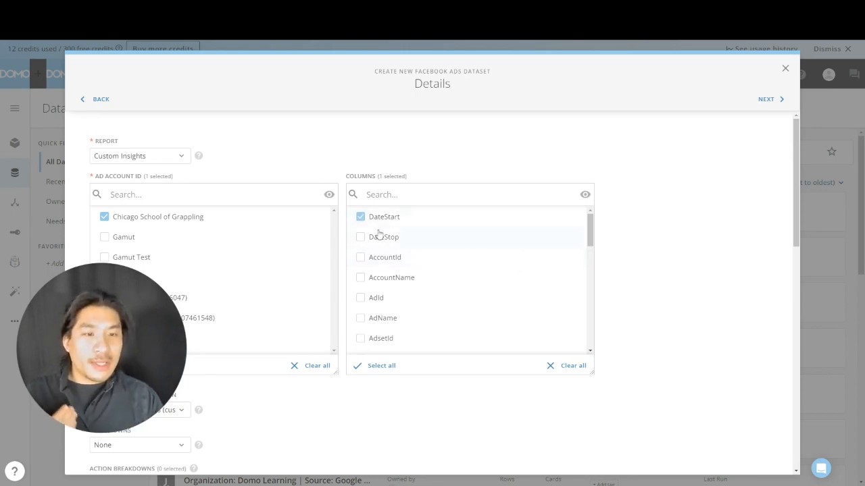
left_click(383, 238)
scroll(446, 276, "down", 2)
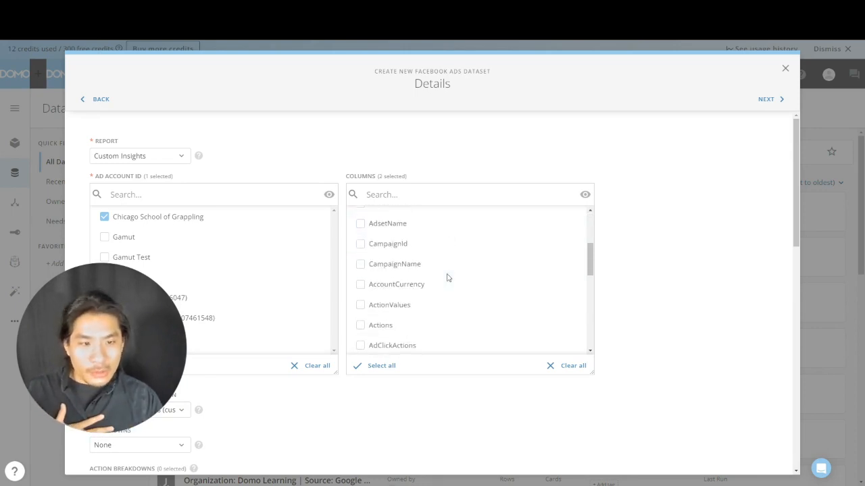
left_click(400, 264)
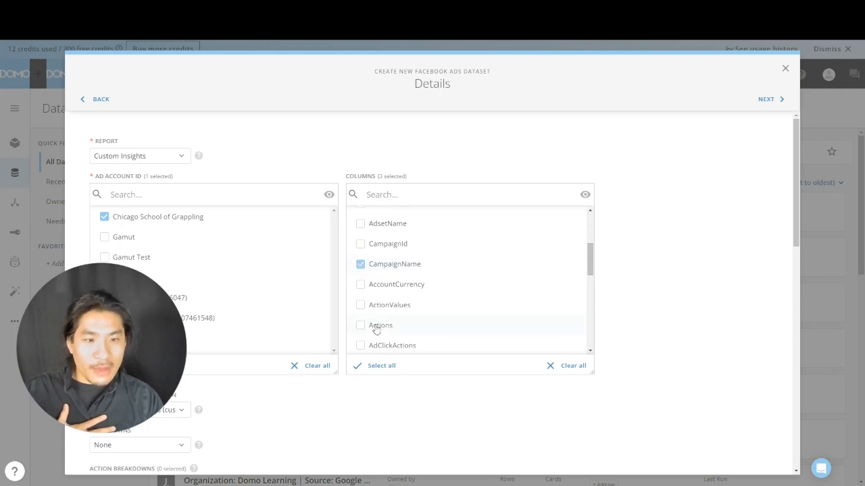
left_click(382, 324)
left_click(392, 305)
Add the Clicks, ConversionValues and Conversions columns to the report
scroll(392, 304, "down", 5)
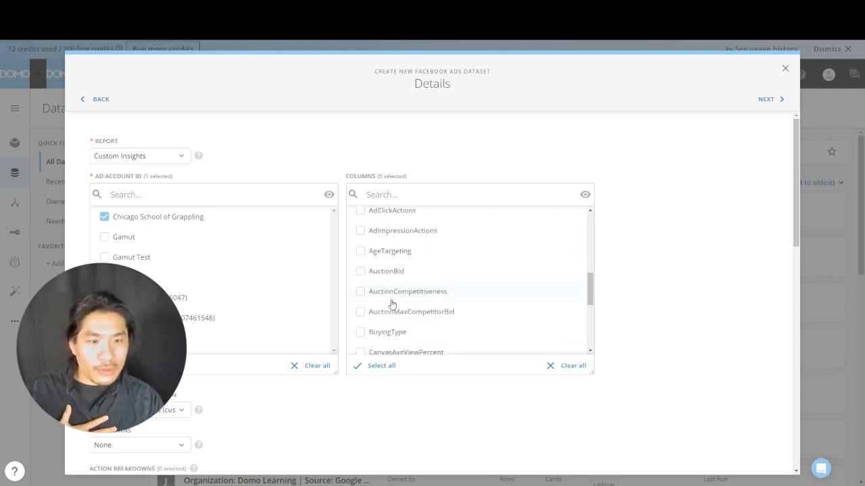
left_click(381, 304)
scroll(385, 304, "down", 3)
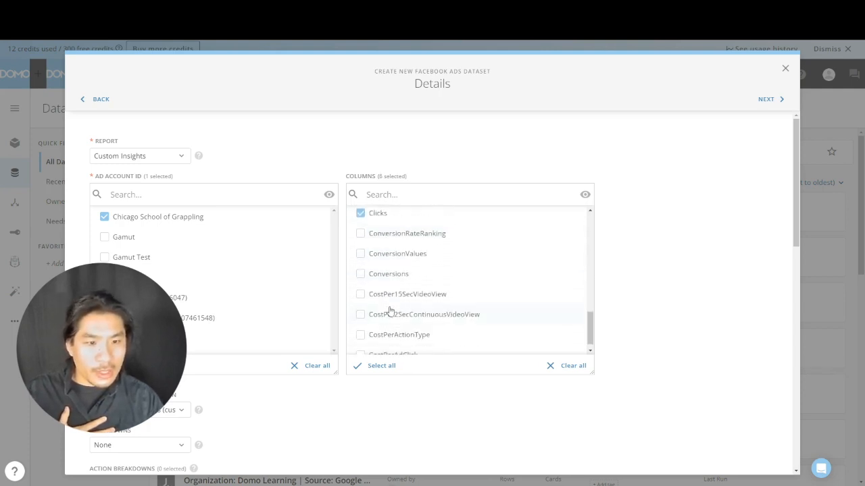
left_click(406, 260)
left_click(406, 278)
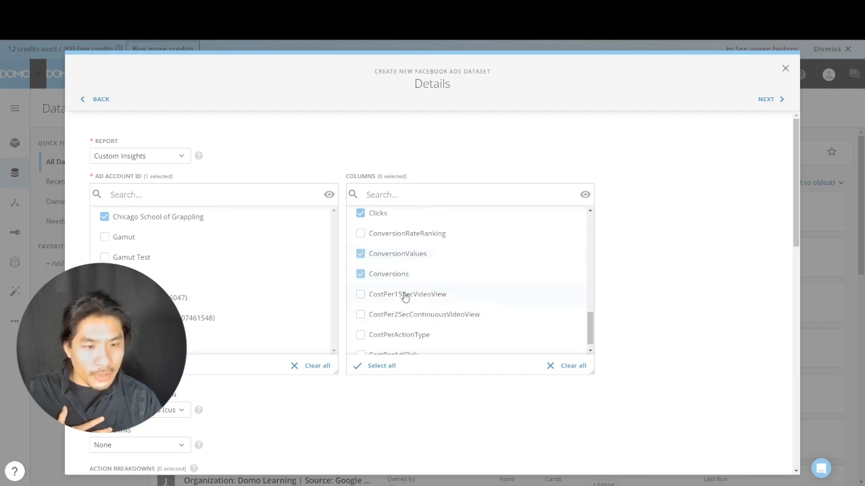
Add the Impressions, InlineLinkClicks and Spend columns to the report
scroll(403, 298, "down", 1)
scroll(404, 301, "down", 8)
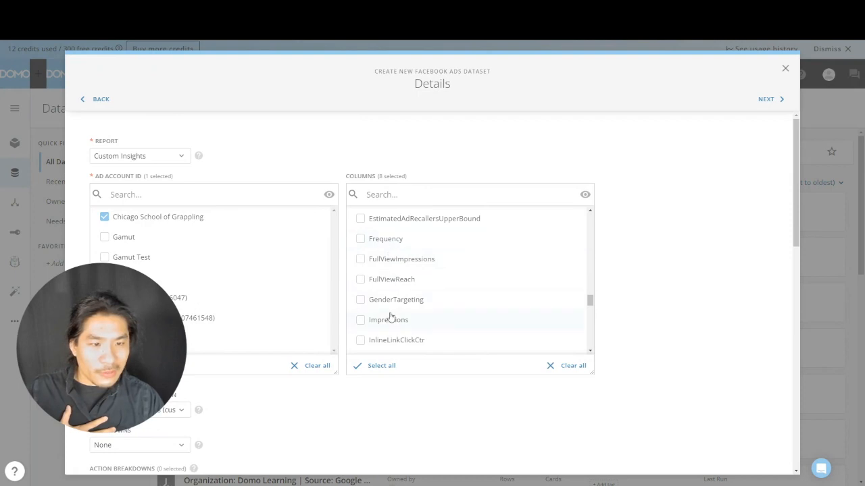
left_click(410, 322)
scroll(424, 310, "down", 1)
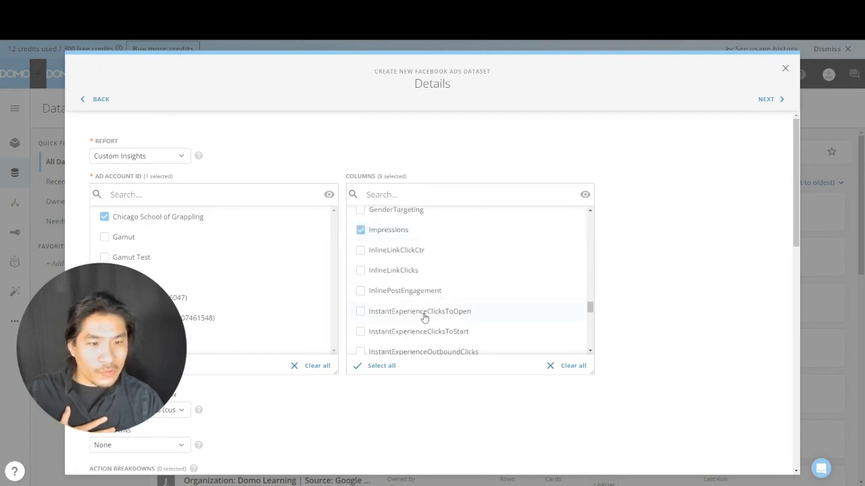
left_click(408, 274)
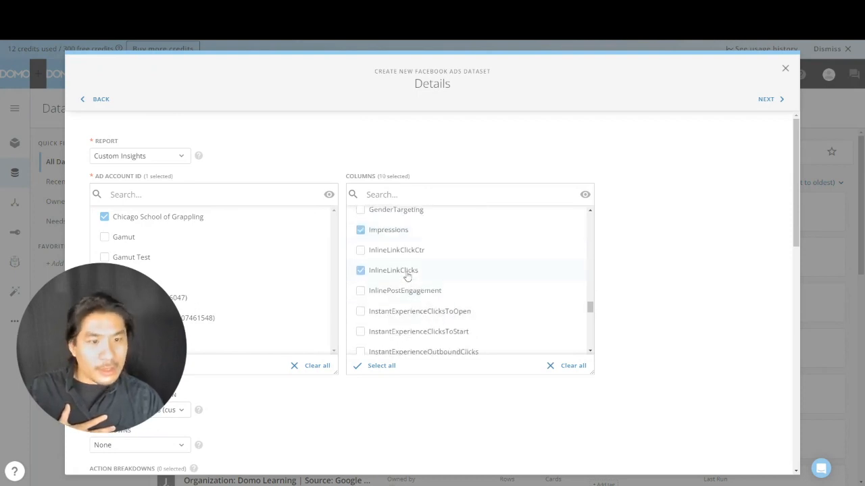
scroll(435, 290, "down", 3)
left_click(435, 292)
scroll(433, 292, "down", 3)
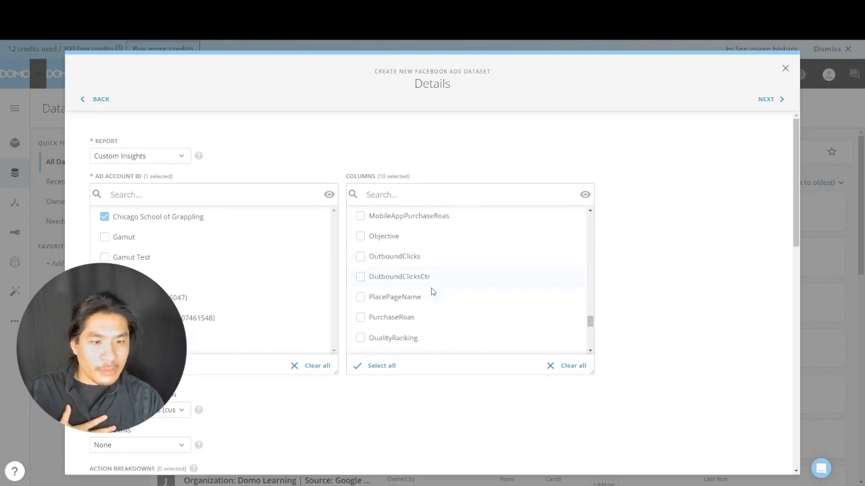
left_click(385, 282)
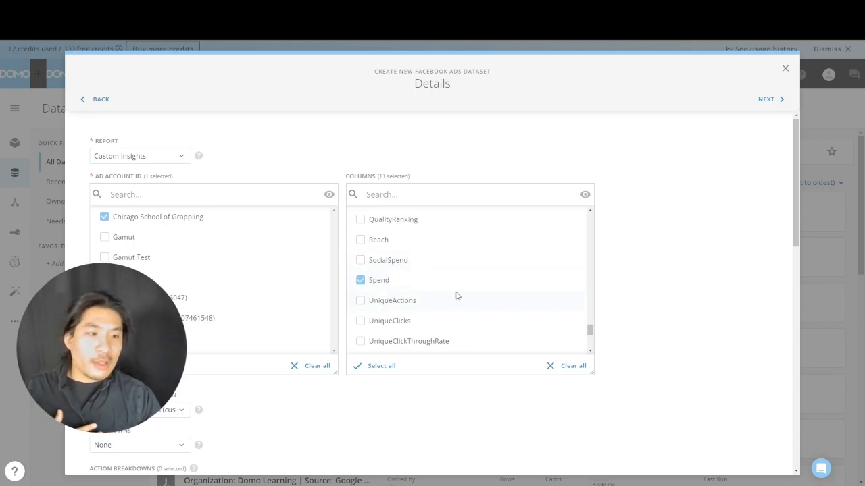
Look through the remaining available report columns, including the video and catalog segment metrics
scroll(456, 302, "down", 5)
scroll(442, 303, "down", 3)
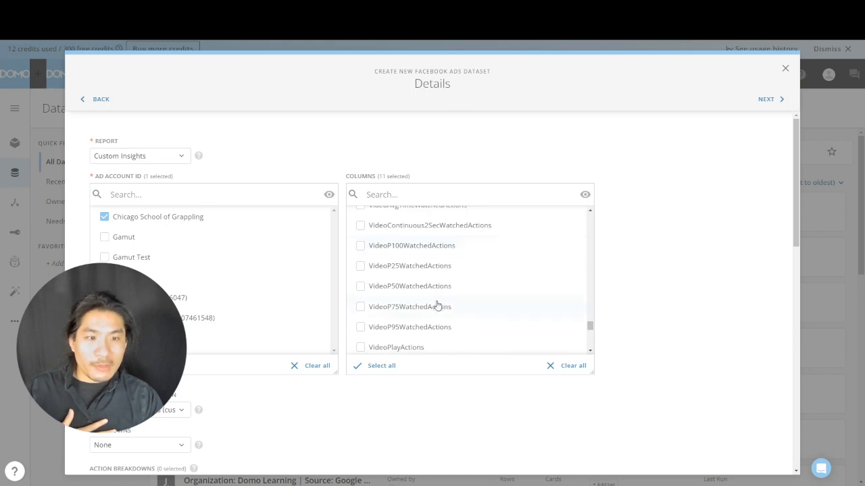
scroll(398, 313, "down", 5)
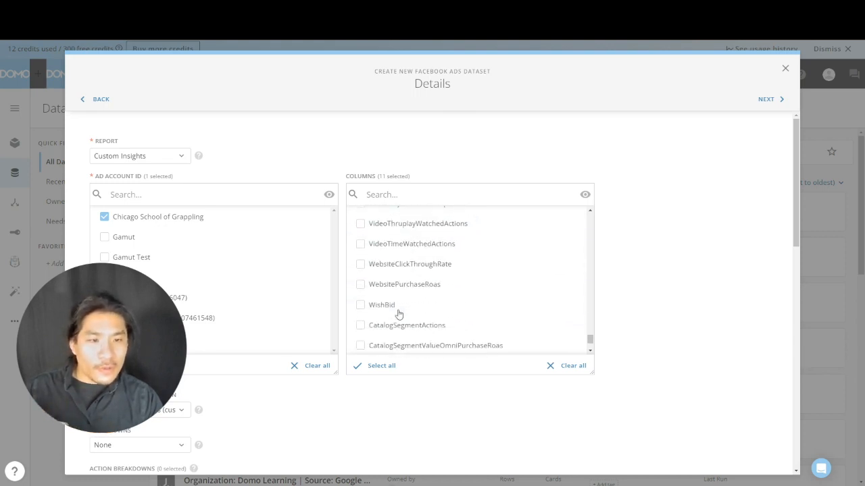
scroll(391, 305, "up", 3)
scroll(393, 293, "up", 3)
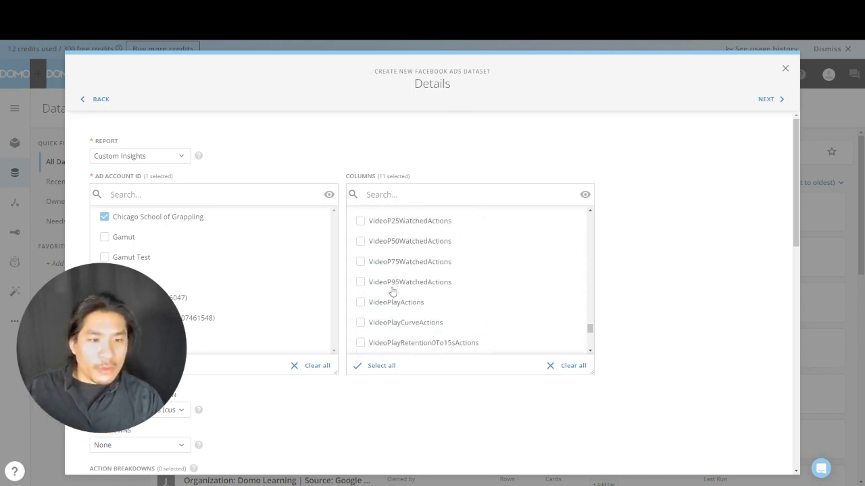
scroll(391, 301, "down", 5)
scroll(388, 303, "down", 1)
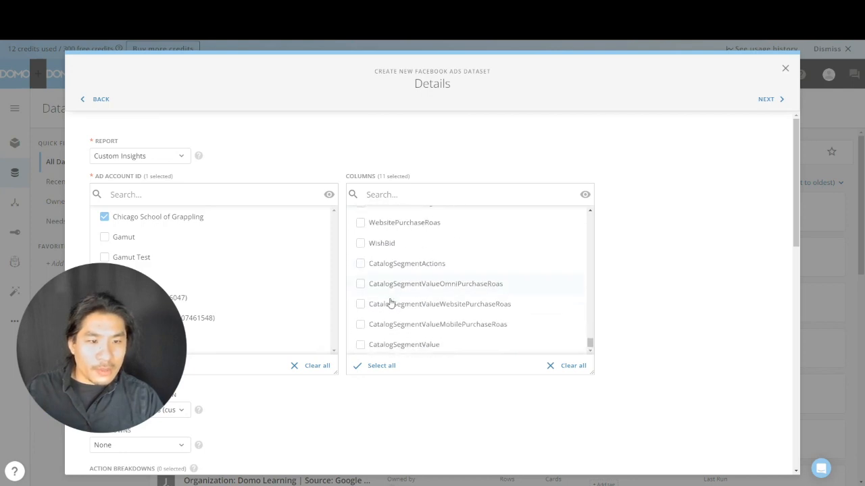
Look through the conversion type setting and the available breakdown options, such as age, DMA region, gender and hourly stats
scroll(280, 328, "down", 2)
scroll(279, 328, "down", 3)
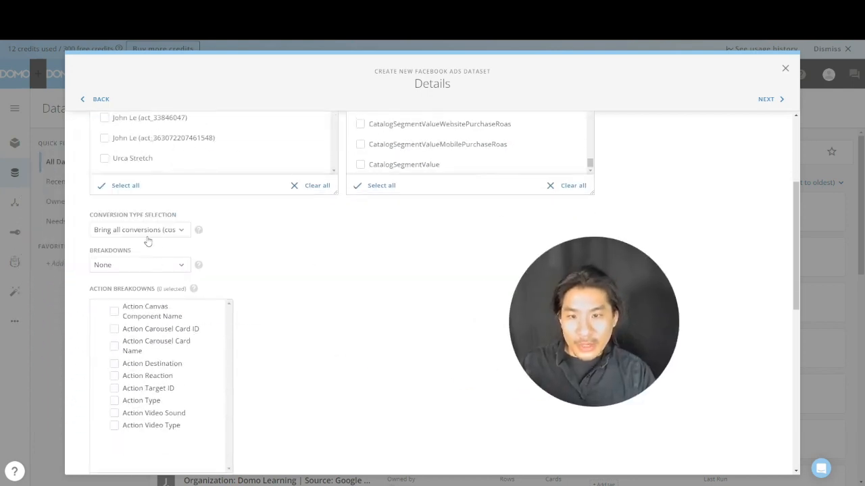
left_click(146, 234)
left_click(249, 240)
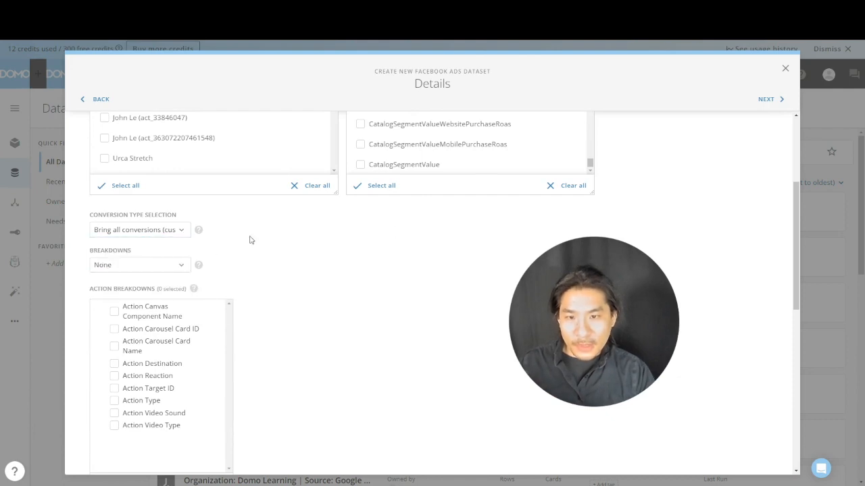
left_click(144, 265)
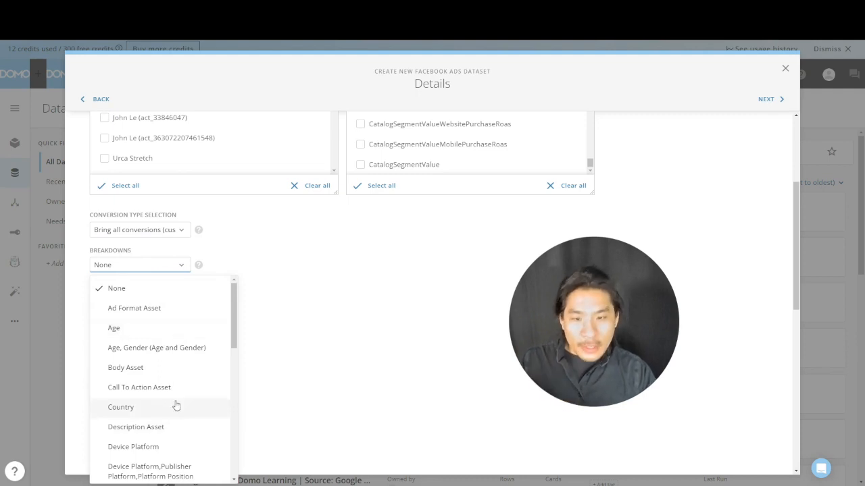
scroll(175, 405, "down", 3)
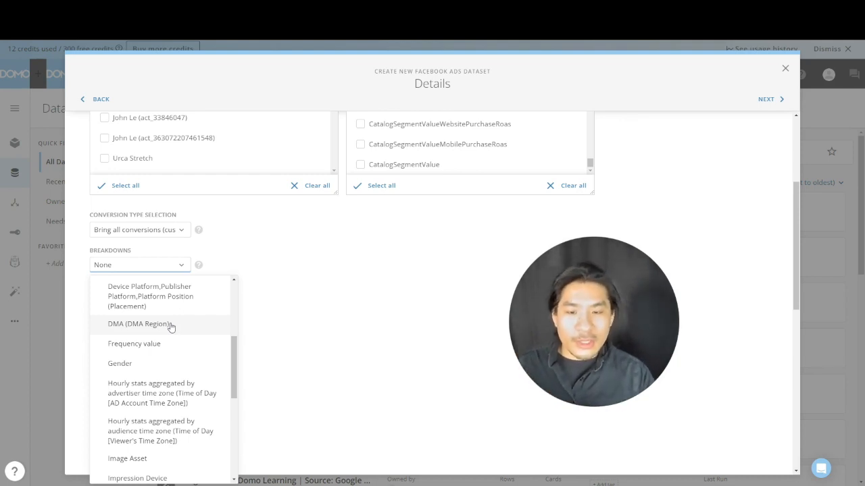
scroll(134, 385, "down", 1)
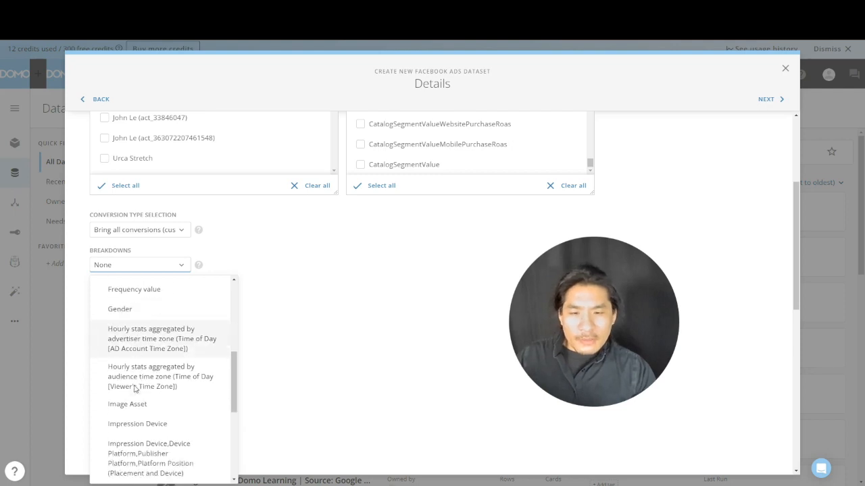
scroll(134, 389, "down", 1)
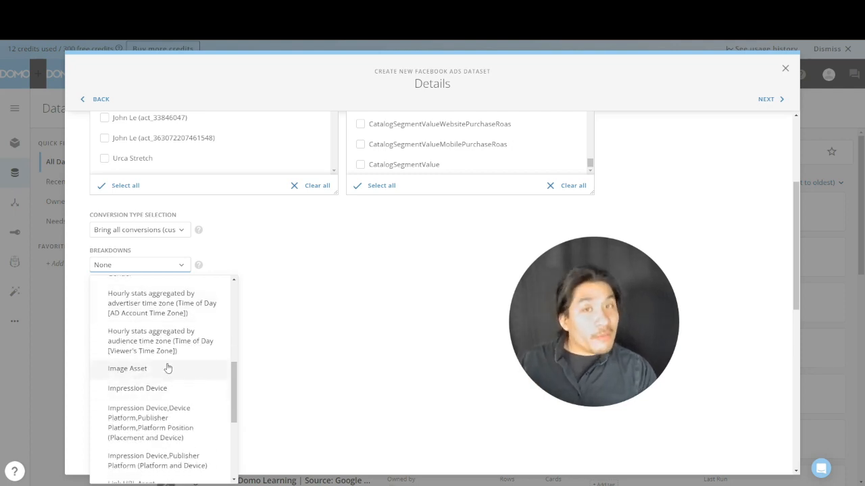
scroll(177, 327, "up", 1)
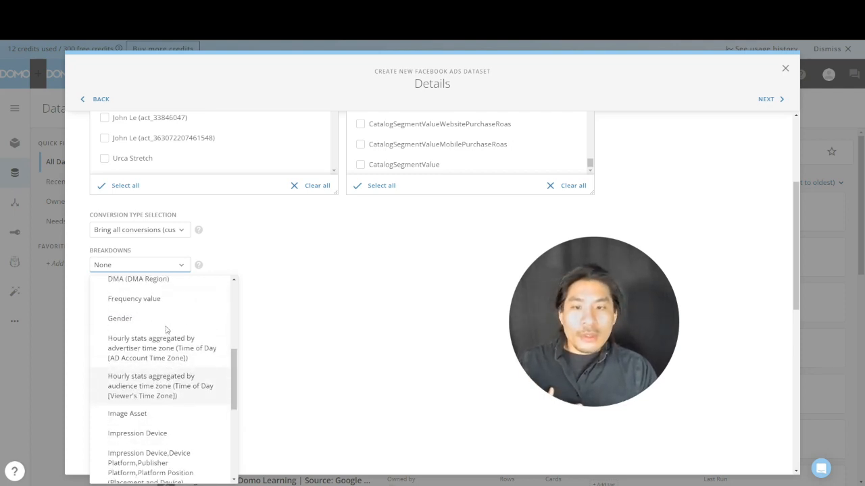
left_click(363, 336)
Break the actions down by Action Type and set the report level to Ad Campaign
scroll(209, 331, "down", 2)
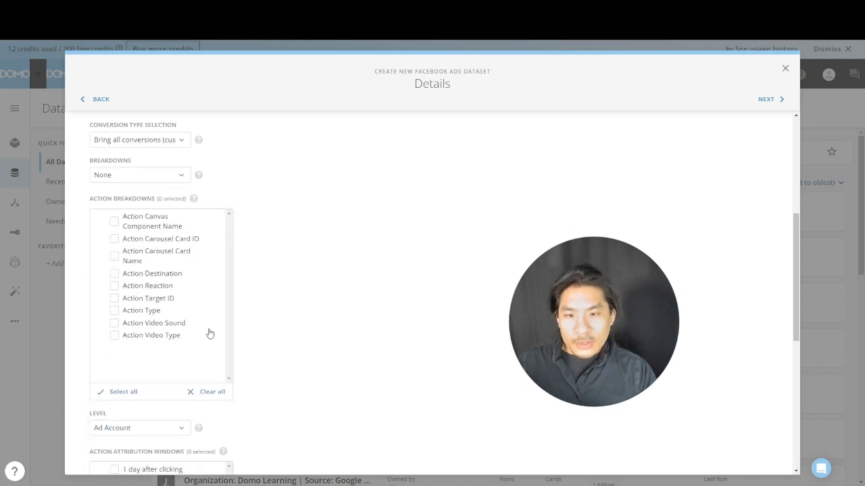
left_click(115, 312)
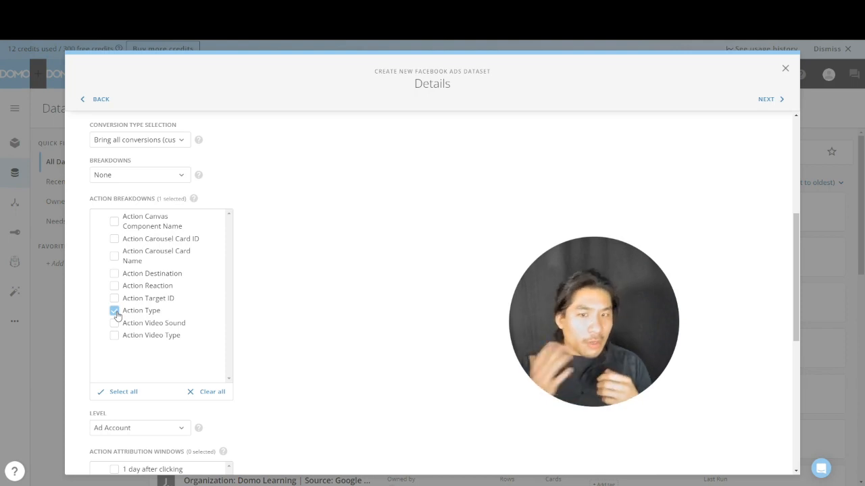
scroll(345, 309, "down", 3)
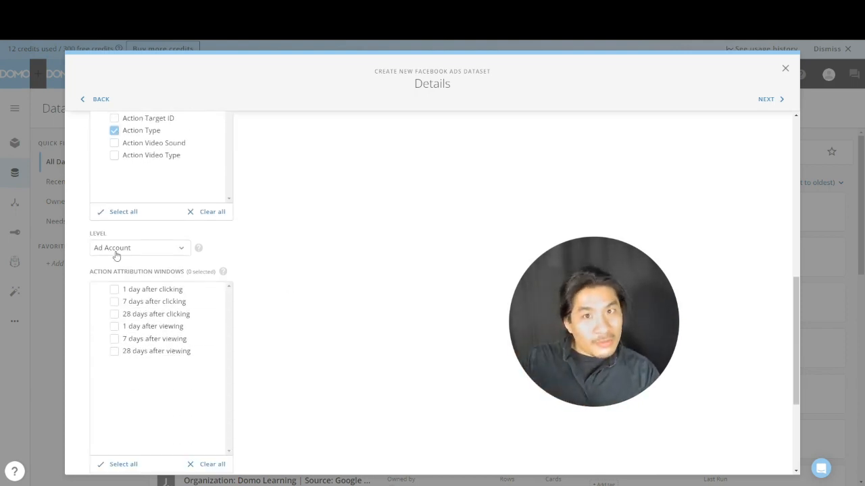
left_click(117, 254)
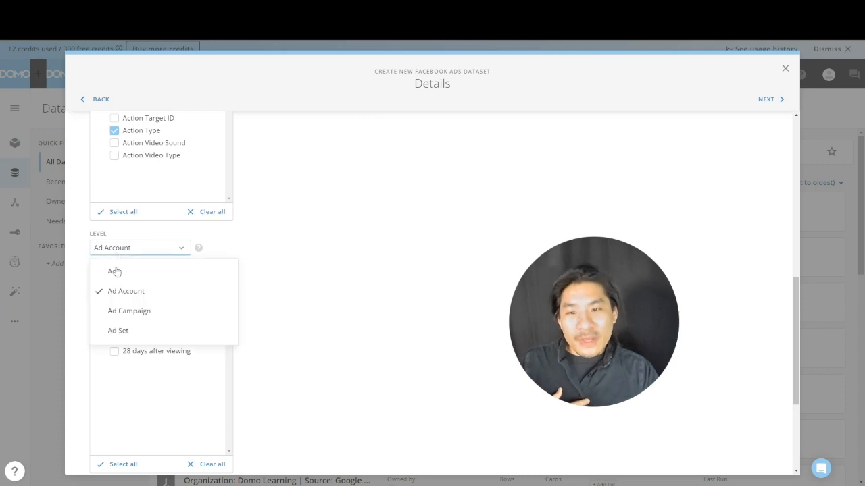
left_click(119, 311)
Include the 1 day after clicking and 1 day after viewing action attribution windows
scroll(195, 303, "down", 2)
scroll(196, 299, "up", 1)
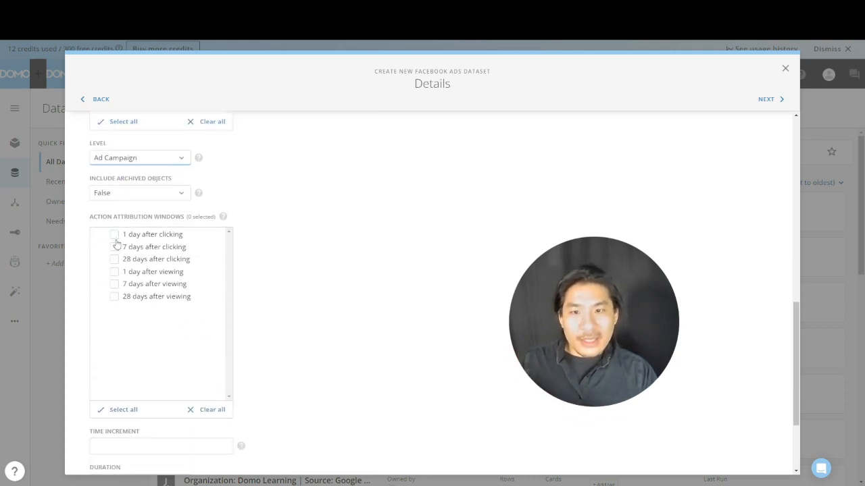
left_click(114, 235)
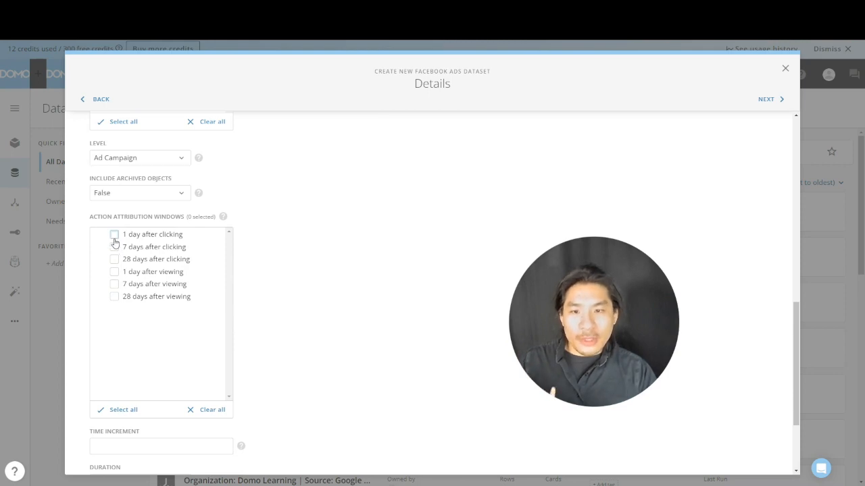
left_click(114, 272)
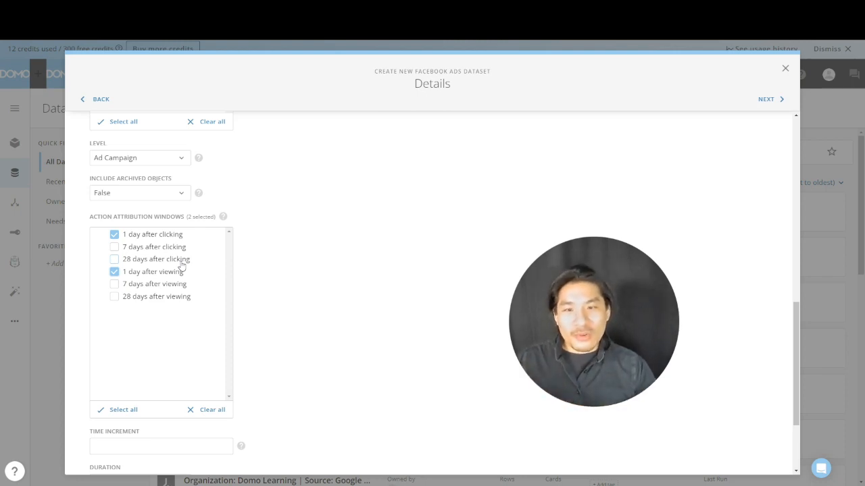
Set the time increment to 1 and check the explanation of its accepted values
scroll(310, 356, "down", 2)
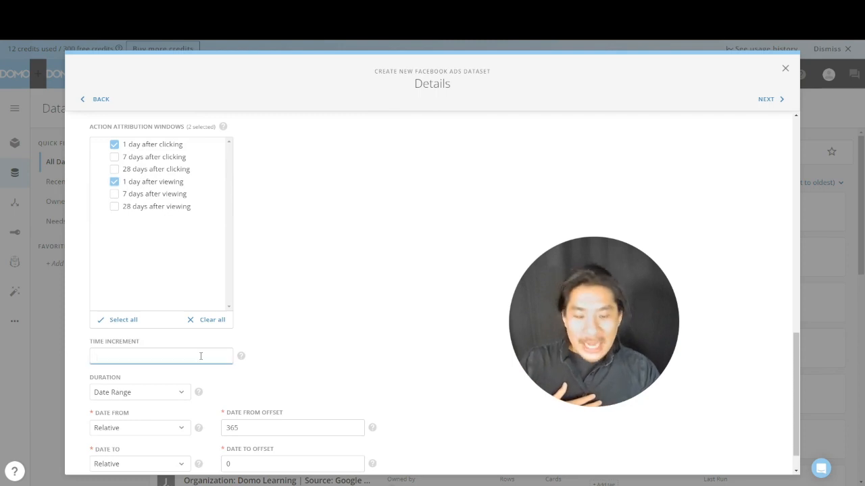
left_click(241, 358)
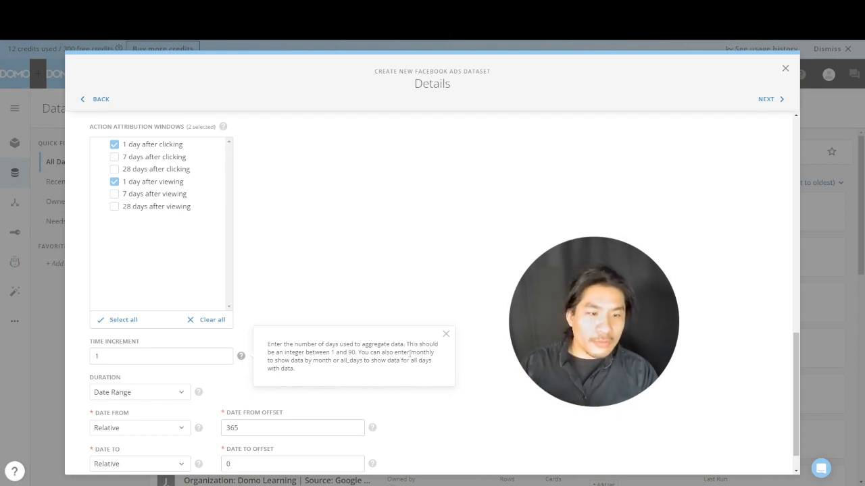
left_click(446, 336)
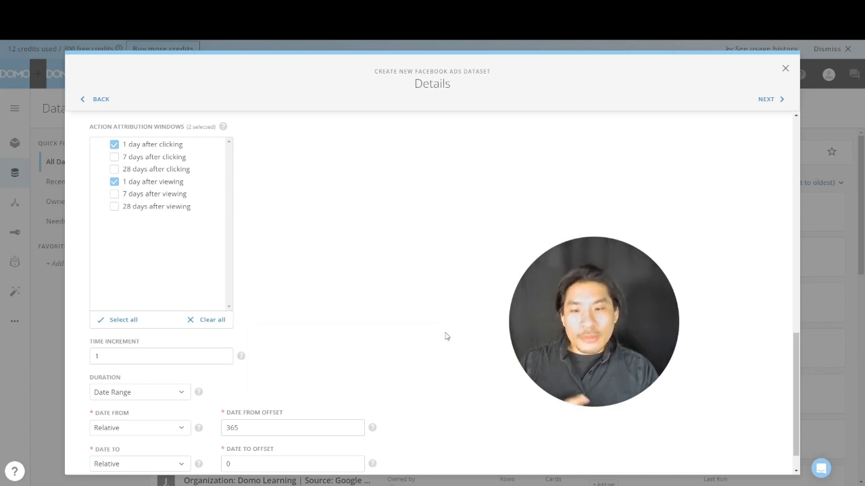
Set the relative date range to a from offset of 730 and a to offset of 1, and proceed to scheduling
scroll(185, 386, "down", 1)
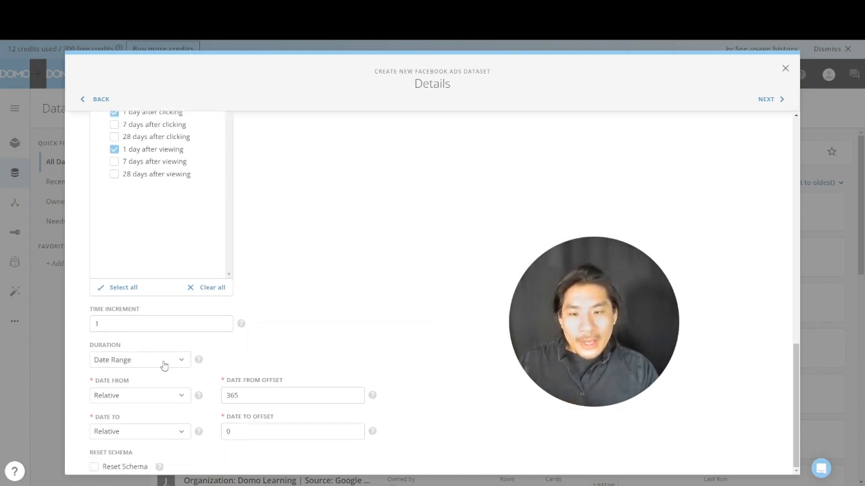
left_click(163, 363)
left_click(161, 431)
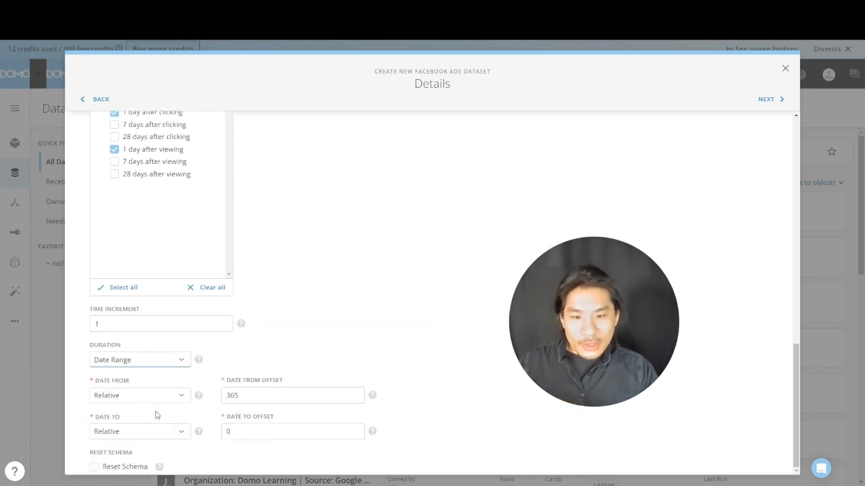
double_click(272, 396)
type("730")
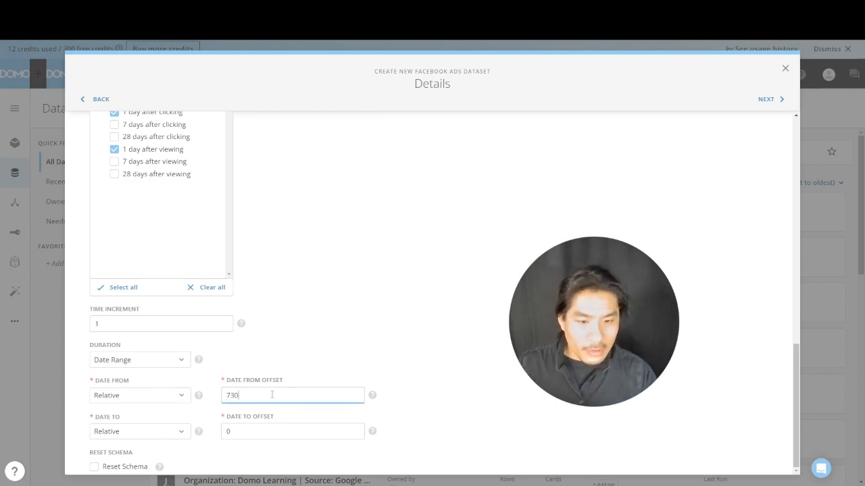
double_click(273, 433)
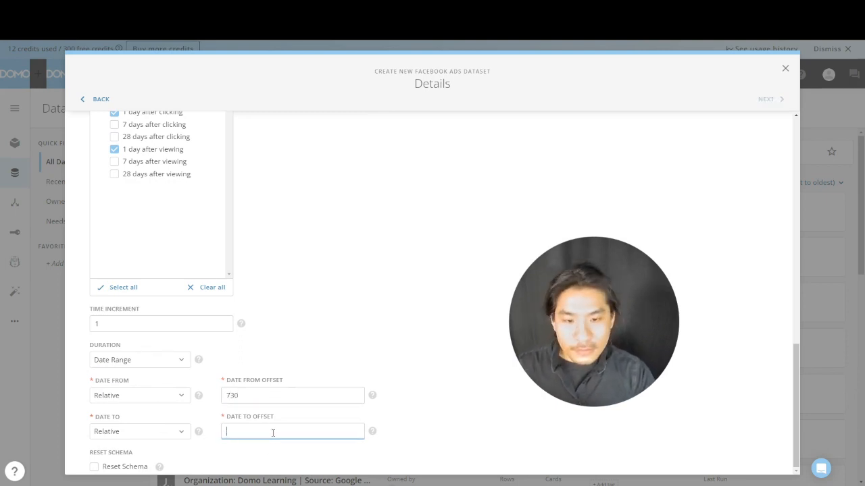
type("1")
left_click(371, 302)
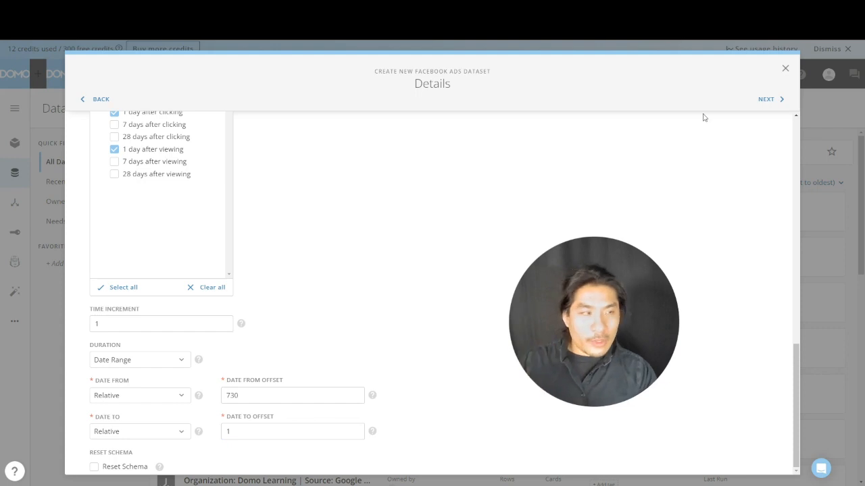
left_click(770, 99)
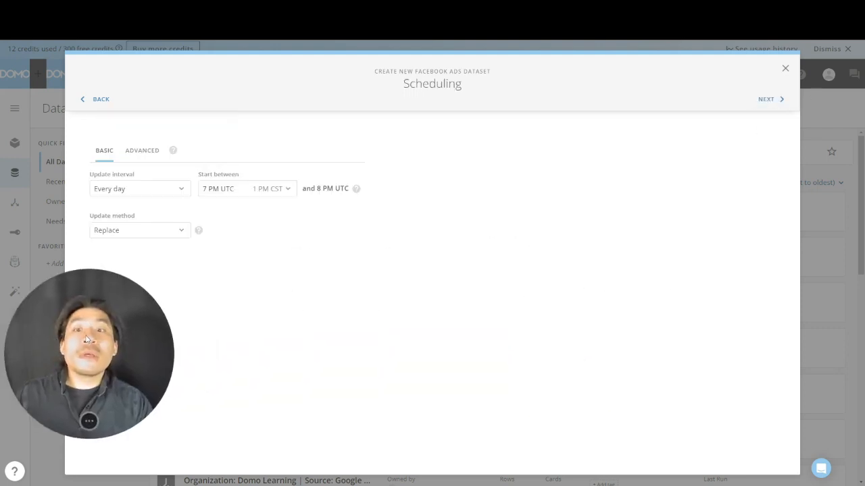
Schedule the daily update to start from 12 PM UTC (6 AM CST) and proceed to naming the dataset
left_click(237, 197)
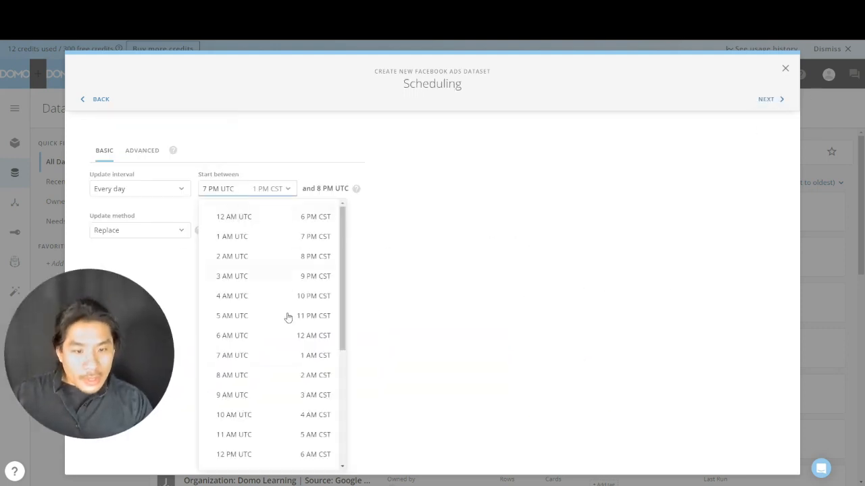
left_click(312, 456)
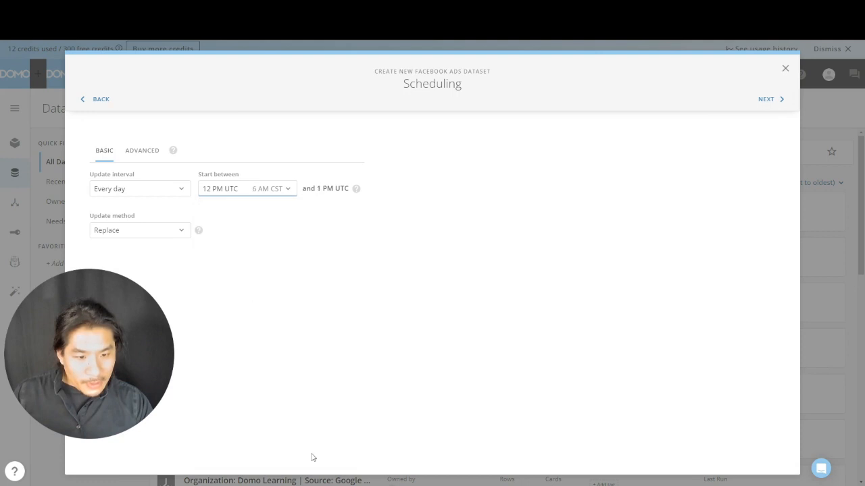
left_click(779, 100)
Name the dataset "Organization: Marketing | Source: Facebook | Custom Report Data"
left_click(201, 155)
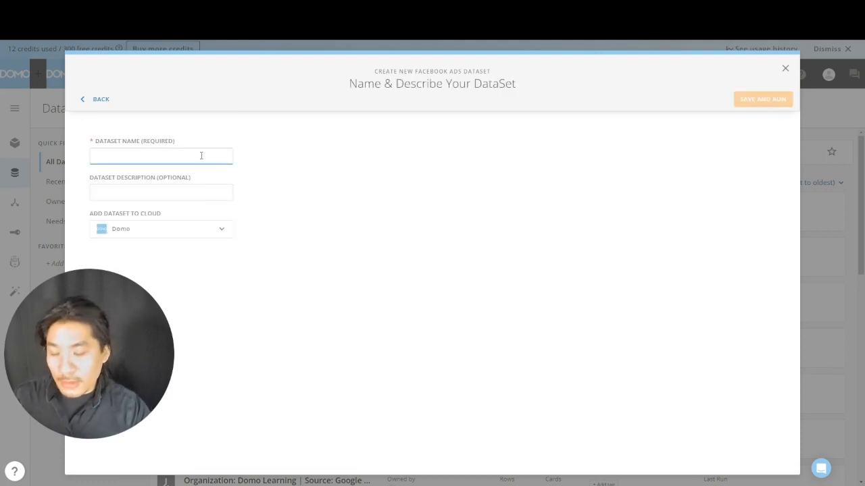
type("Organizati")
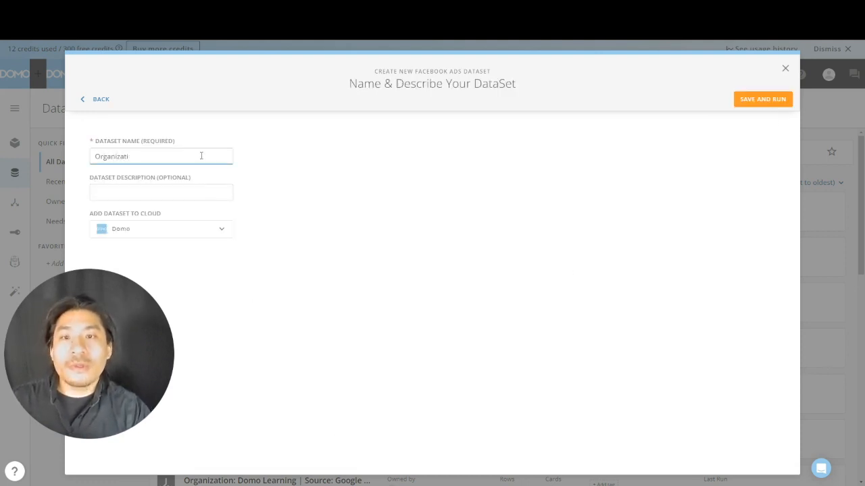
type("on: Marke")
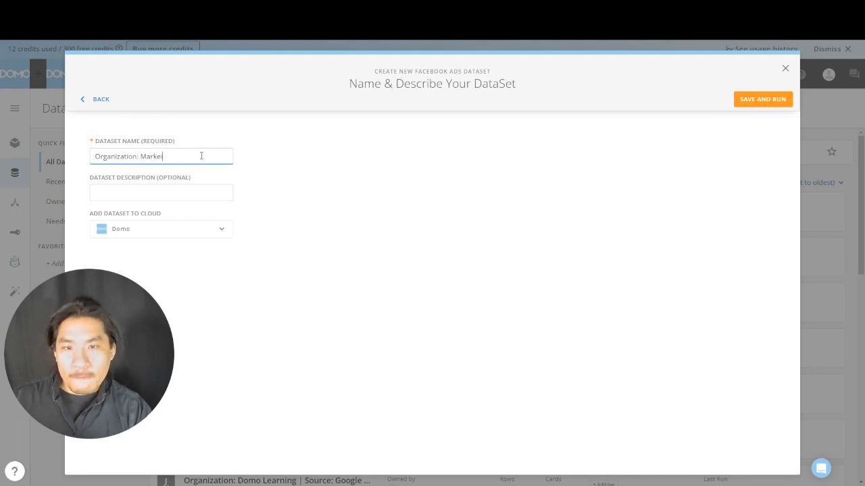
type("ting | So")
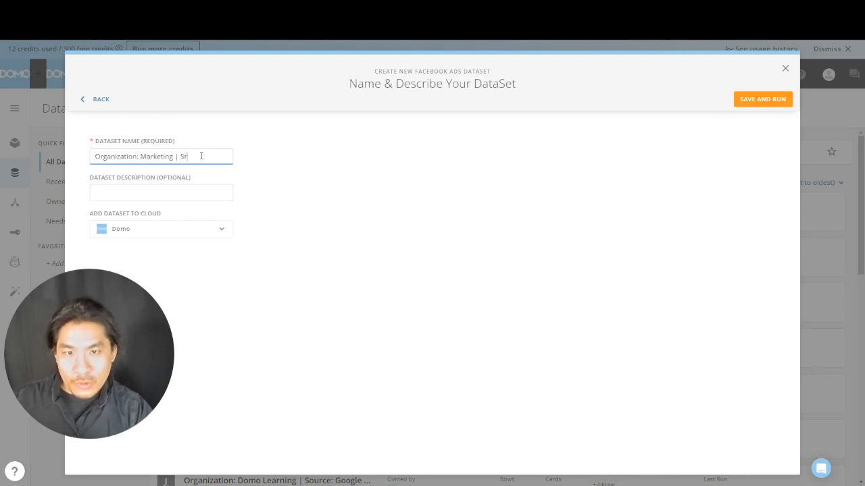
type("urce: Face")
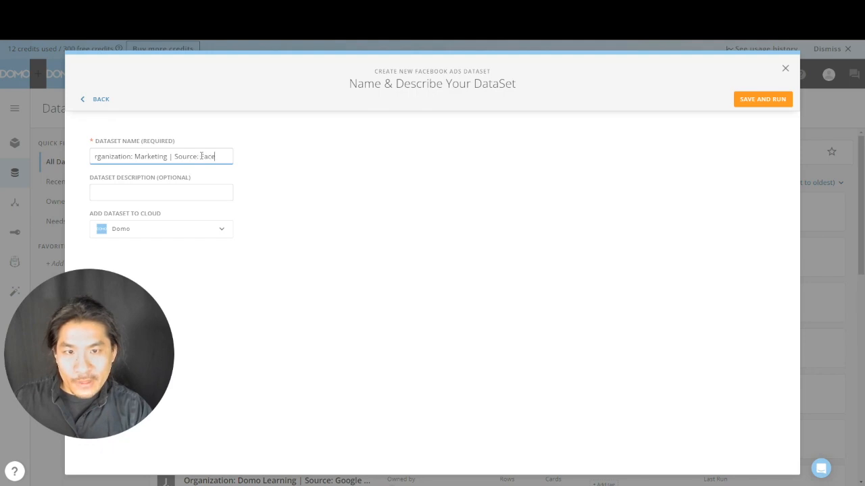
type("book | Custom In")
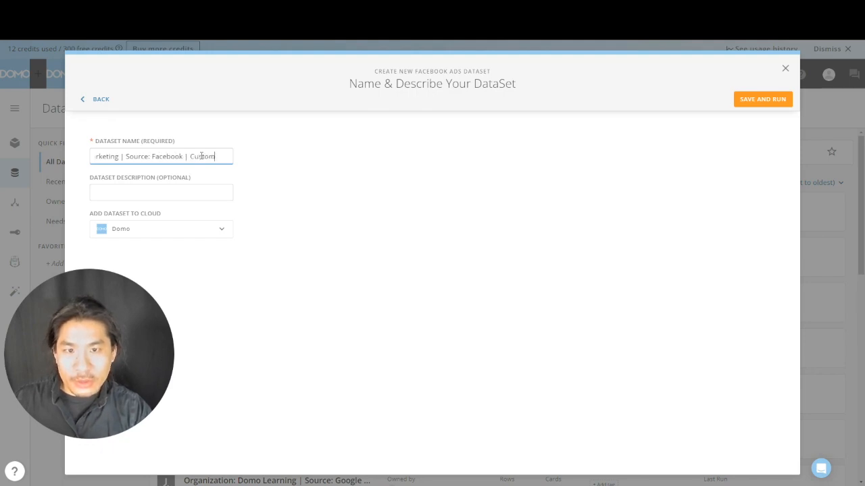
type("sight Data")
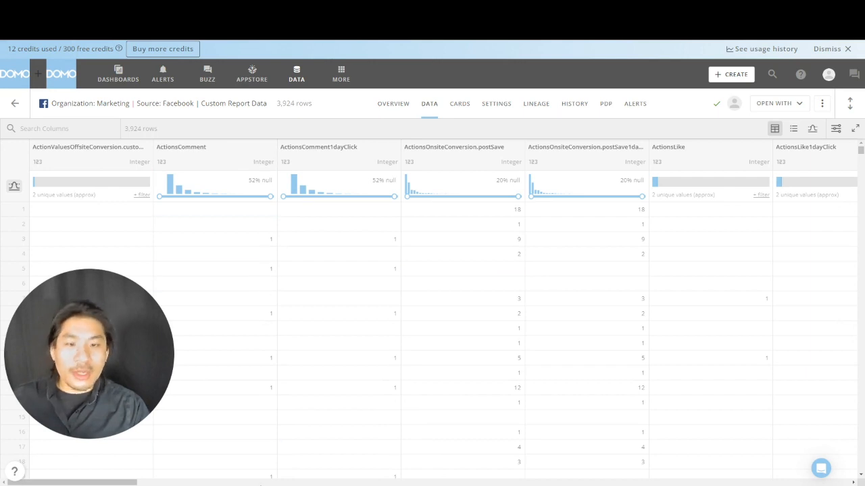
Look through the custom report dataset's columns, search them for "camp" and clear the search
left_click_drag(135, 483, 485, 485)
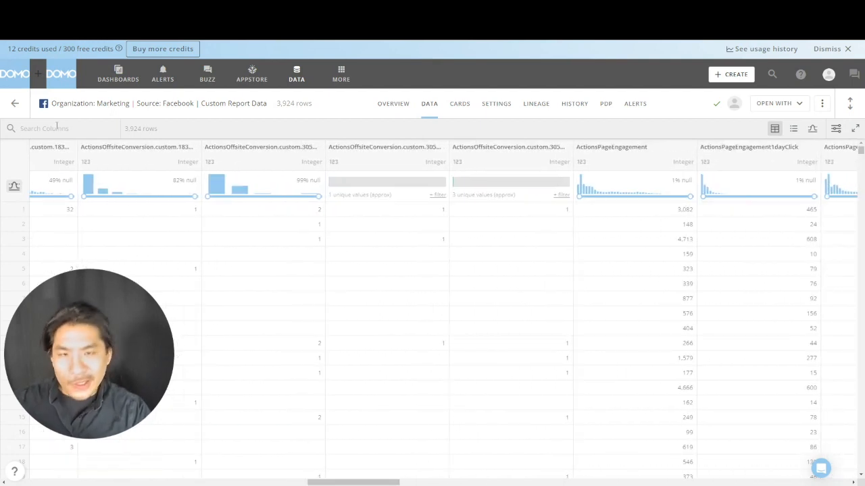
type("camp")
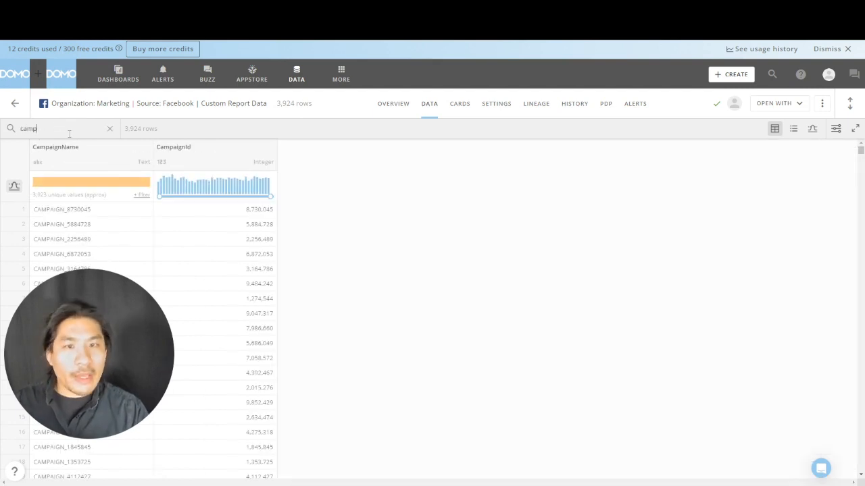
left_click(109, 129)
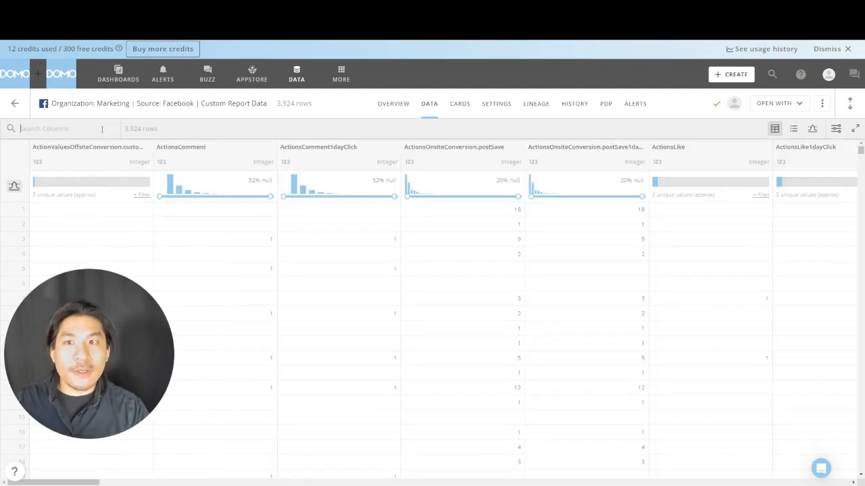
Search the custom report dataset's columns for "spe", "imp" and "offsitecon"
type("spe")
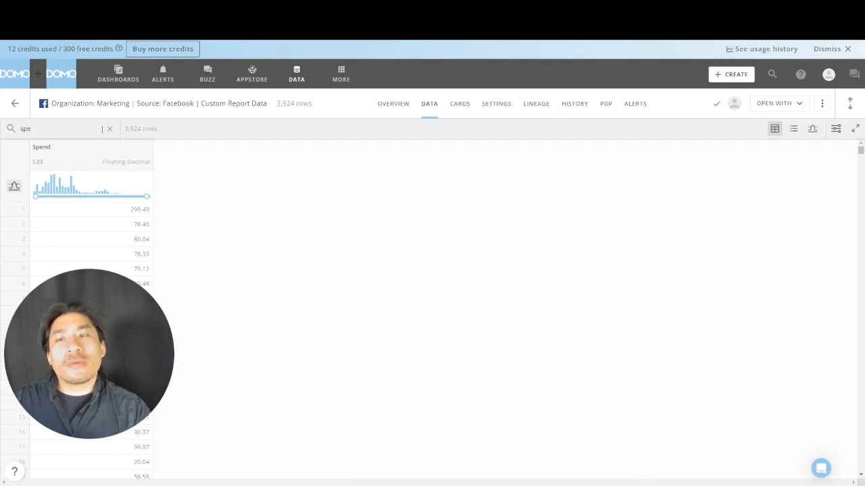
double_click(98, 128)
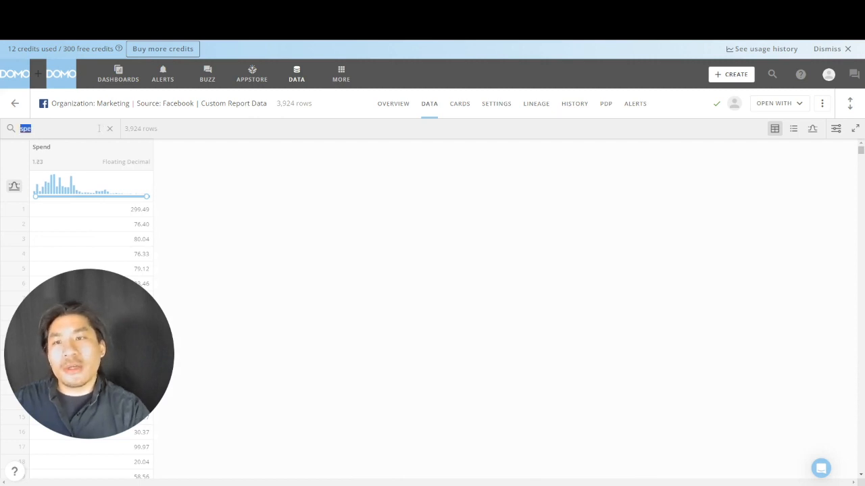
type("imp")
key("BackSpace")
key("BackSpace")
key("BackSpace")
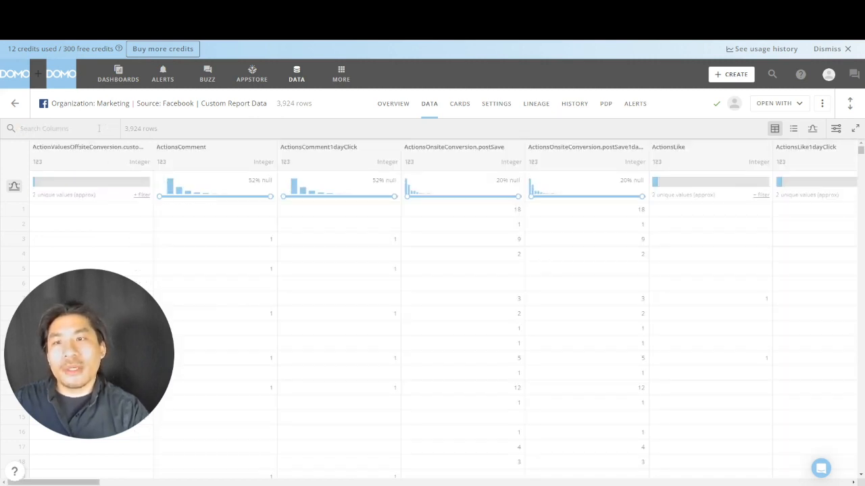
type("offsit")
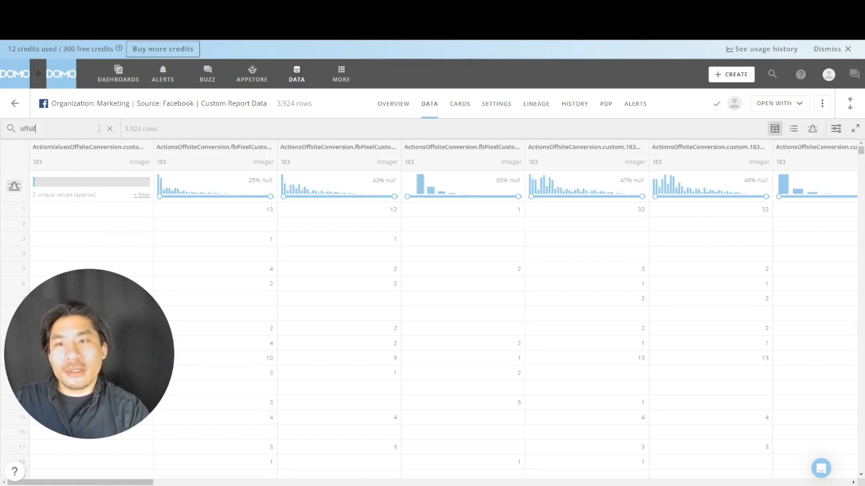
type("econ")
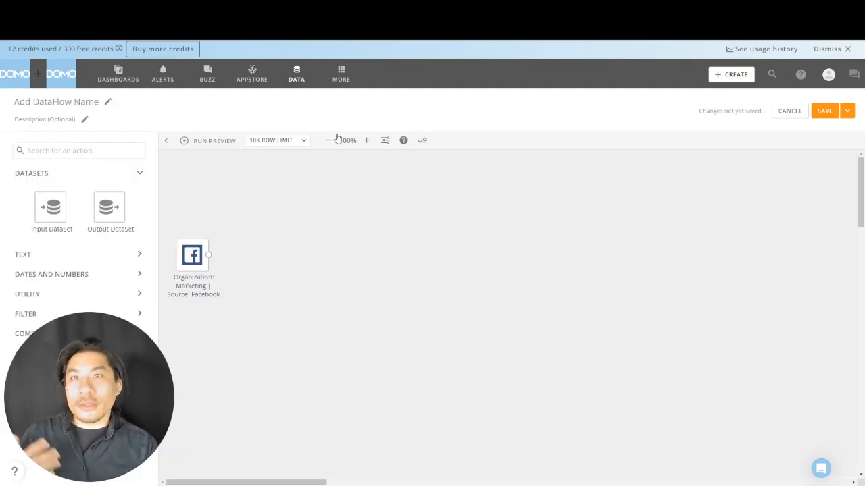
Add a Select Columns action to the DataFlow, connected to the Facebook input dataset, and open its configuration
left_click(57, 294)
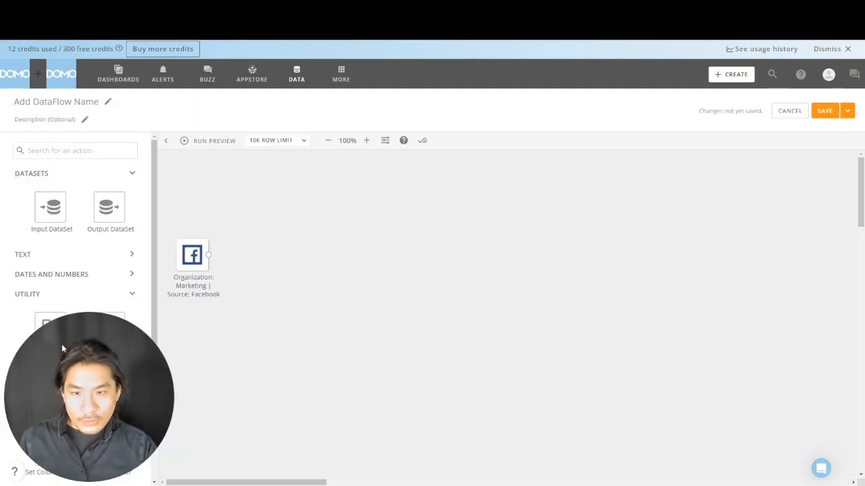
left_click_drag(111, 390, 238, 256)
left_click(251, 263)
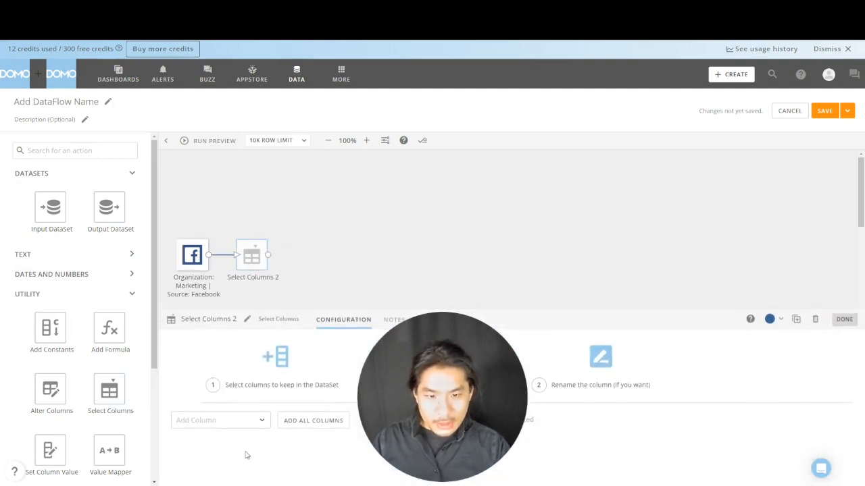
Add the DateStart column to the Select Columns action and rename it "Date"
left_click(211, 418)
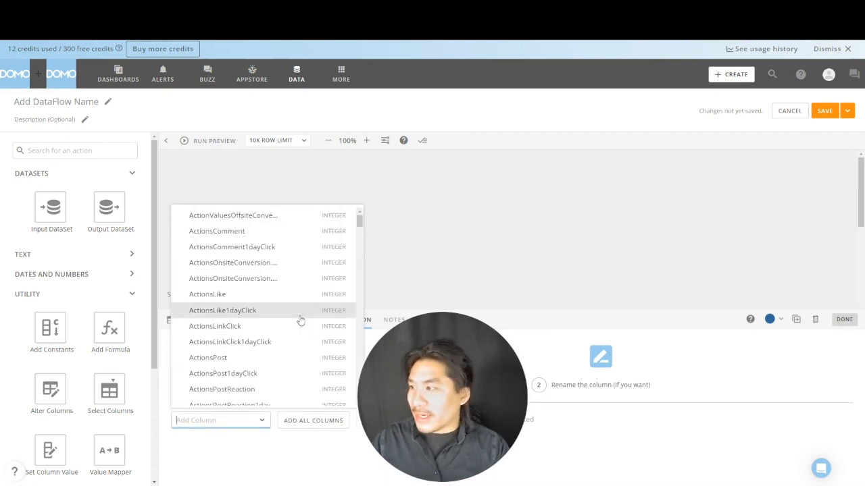
type("date")
left_click(228, 448)
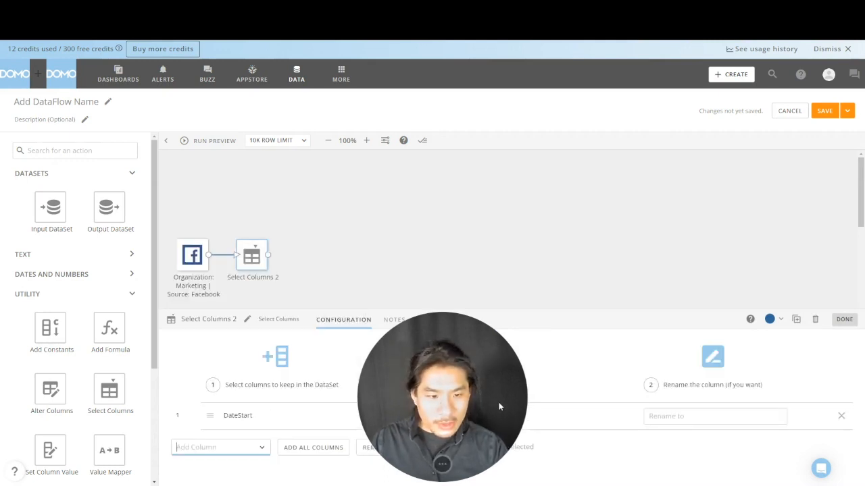
left_click(709, 417)
type("Date")
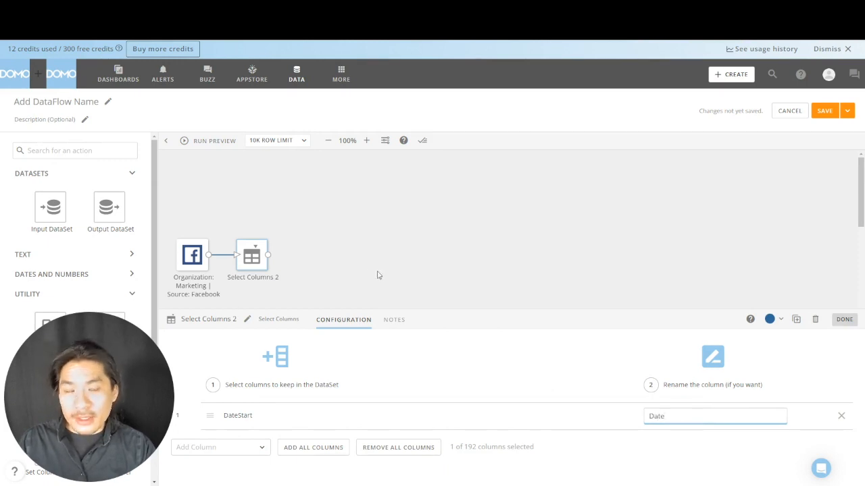
Add the CampaignName column to the kept columns and rename it "Campaign"
left_click(244, 447)
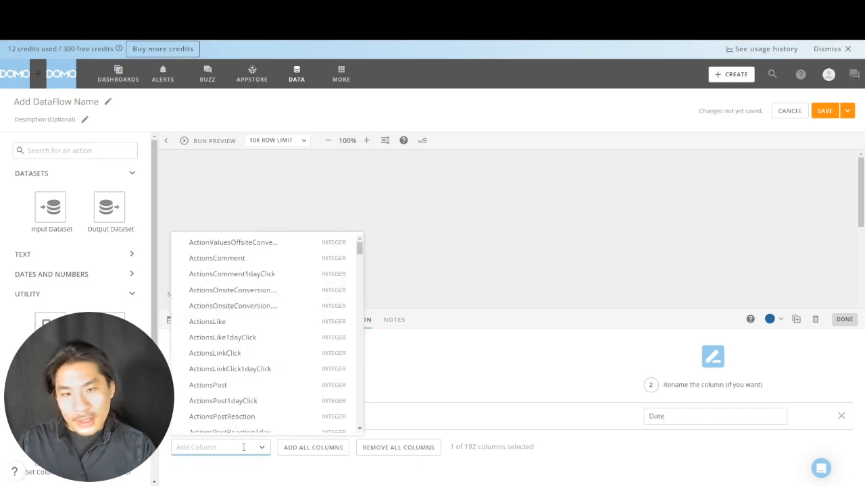
type("ca")
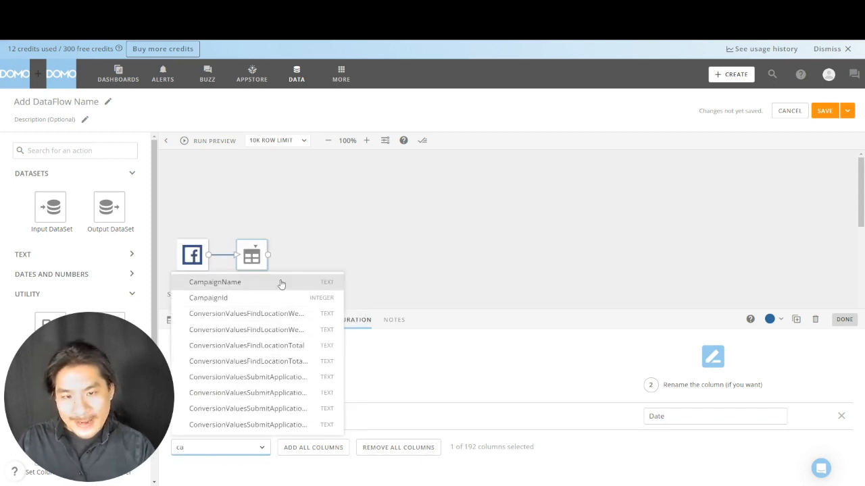
key("Return")
left_click(751, 445)
type("C")
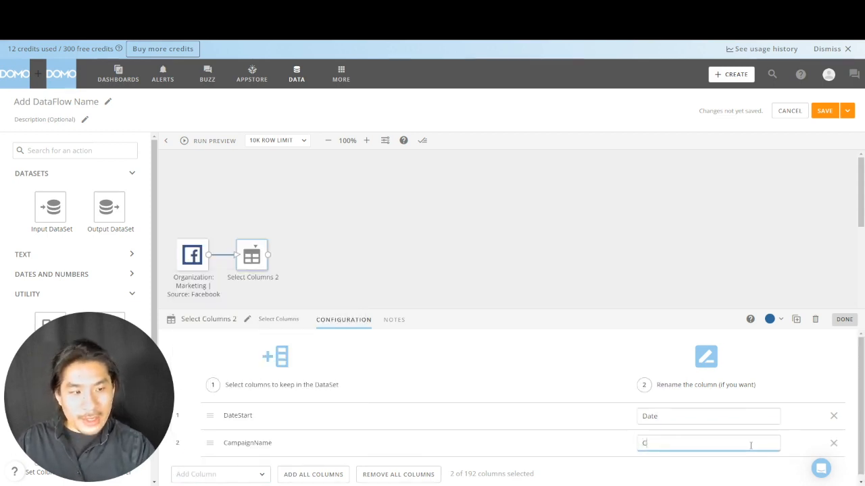
type("ampaign")
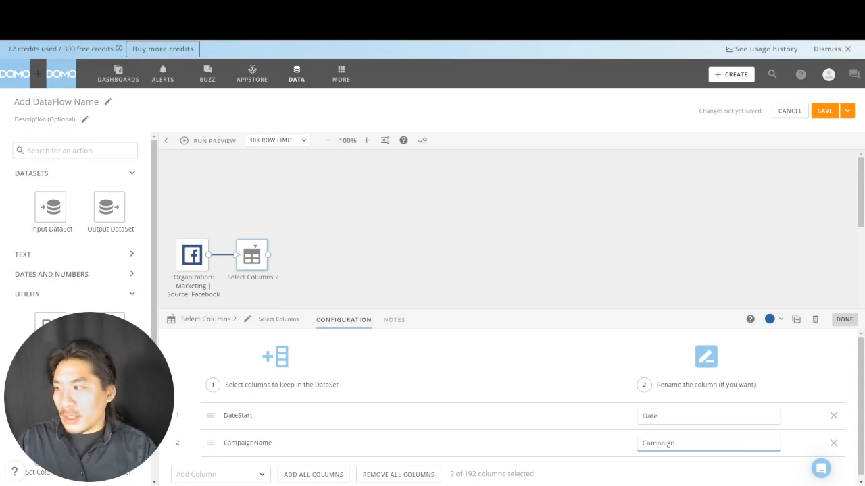
Add the ActionsLinkClick column to the kept columns and rename it "Clicks"
scroll(236, 481, "down", 1)
left_click(235, 477)
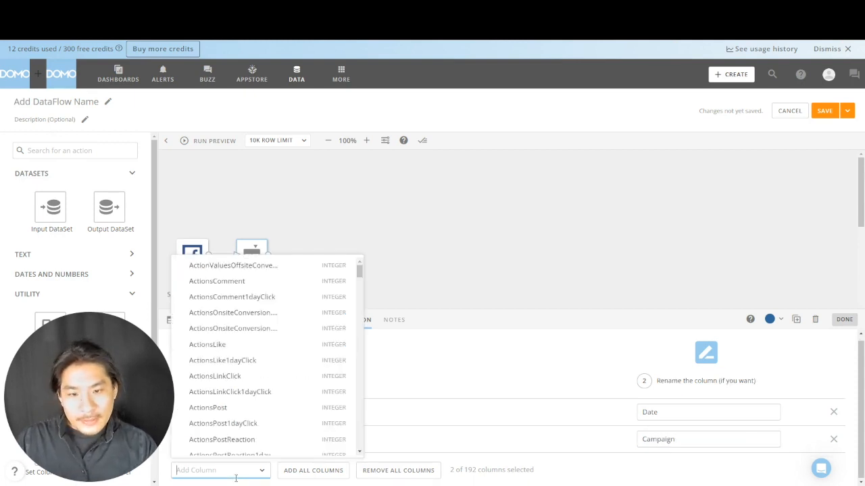
type("Click")
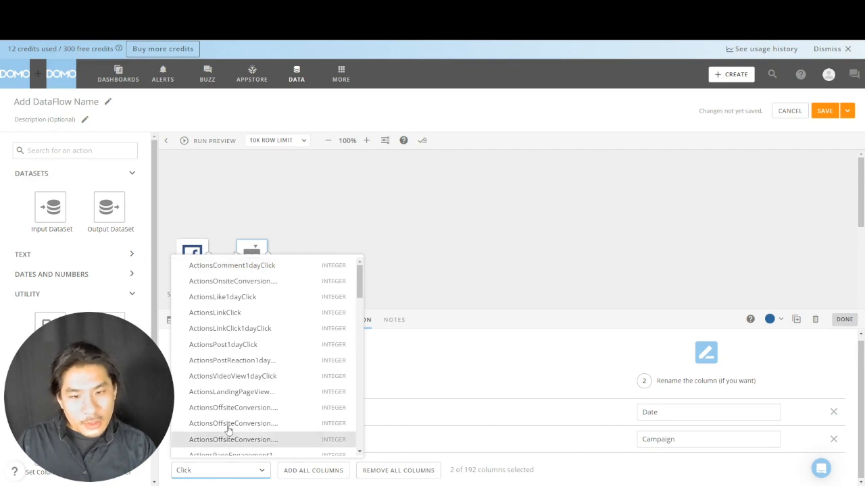
scroll(234, 424, "down", 5)
scroll(241, 420, "down", 3)
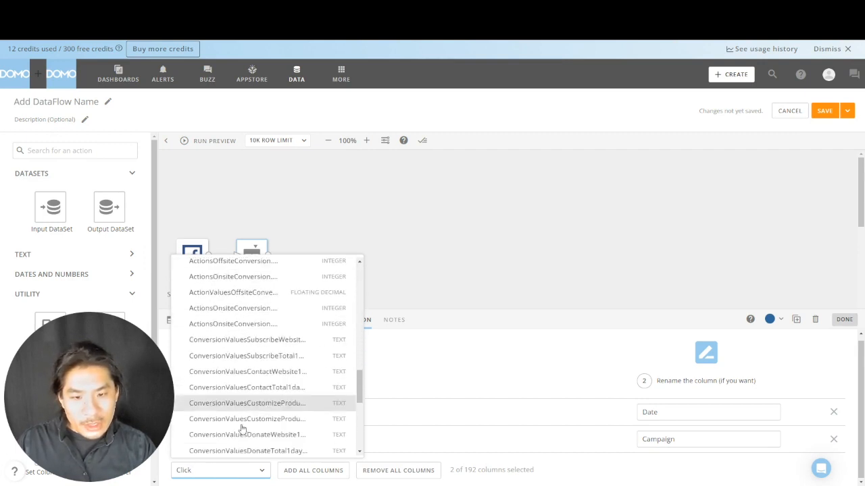
scroll(290, 406, "up", 10)
left_click(290, 315)
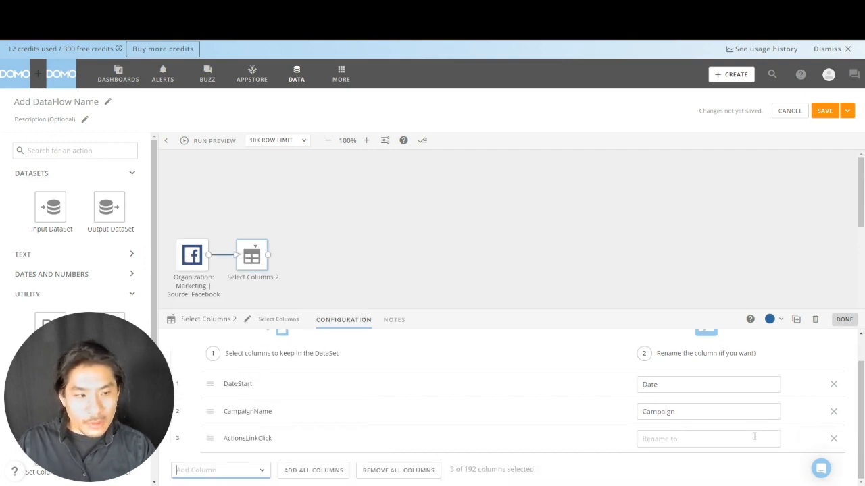
left_click(742, 440)
type("Clicks")
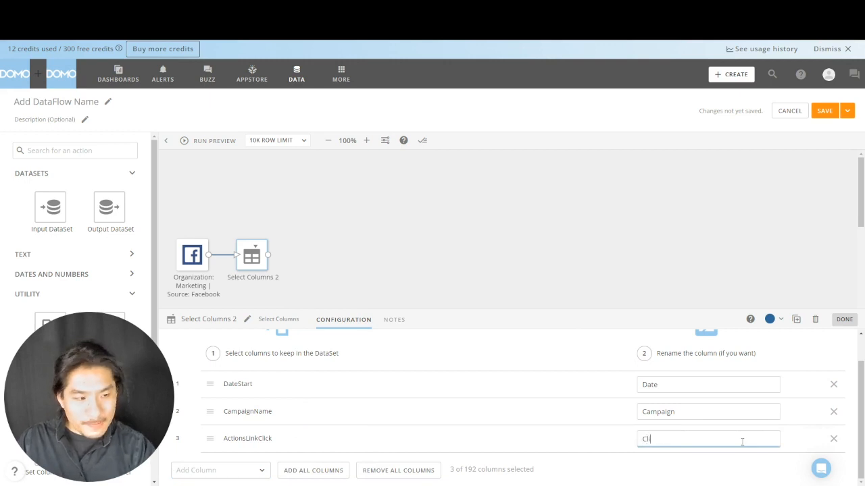
Add the Impressions and Spend columns to the kept columns under their original names
left_click(206, 469)
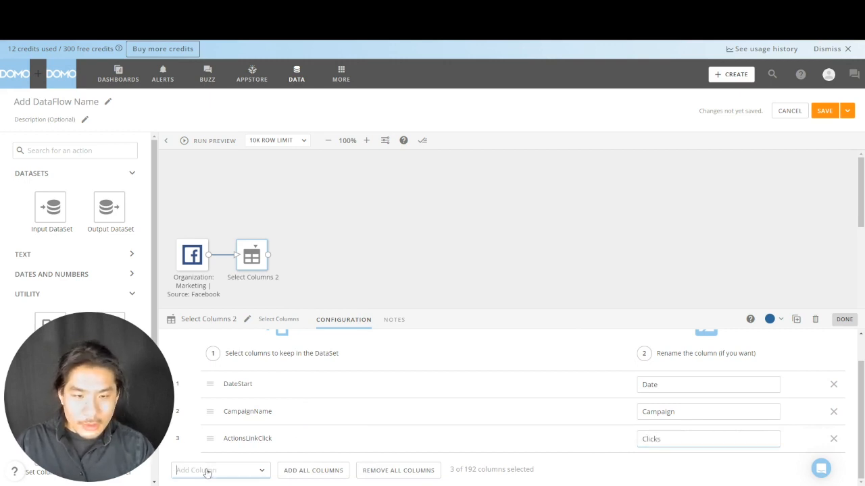
type("impre")
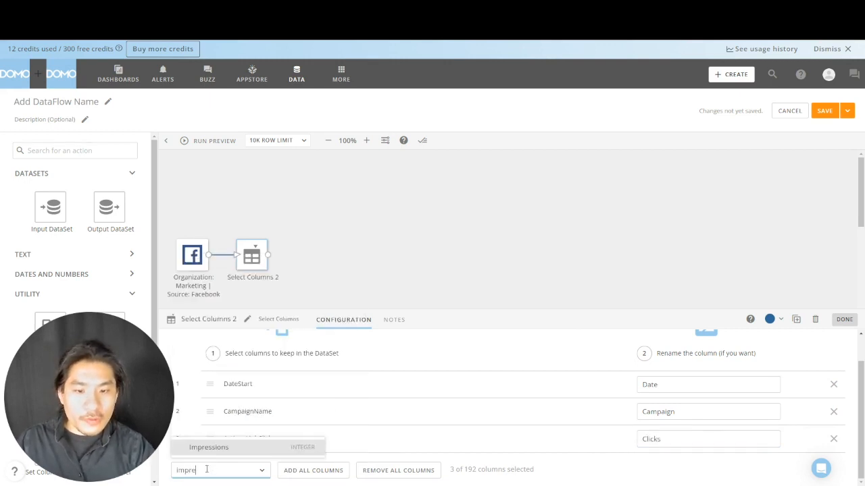
key("Return")
scroll(262, 462, "down", 1)
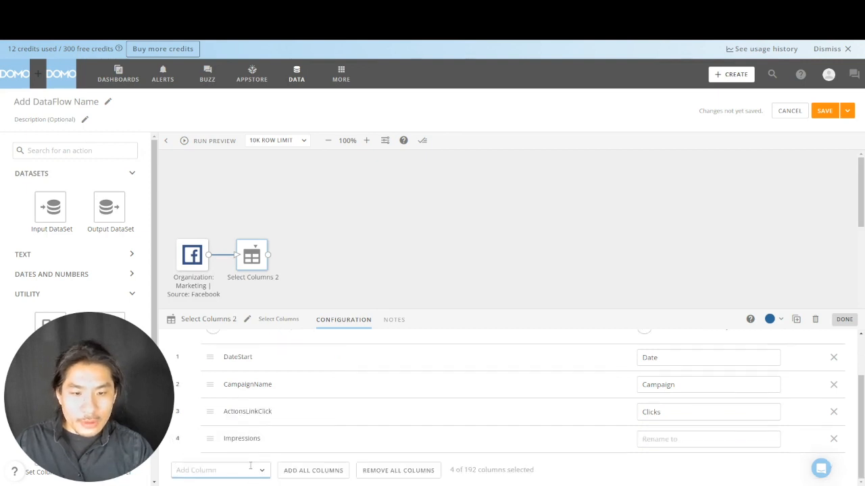
left_click(250, 467)
type("spend")
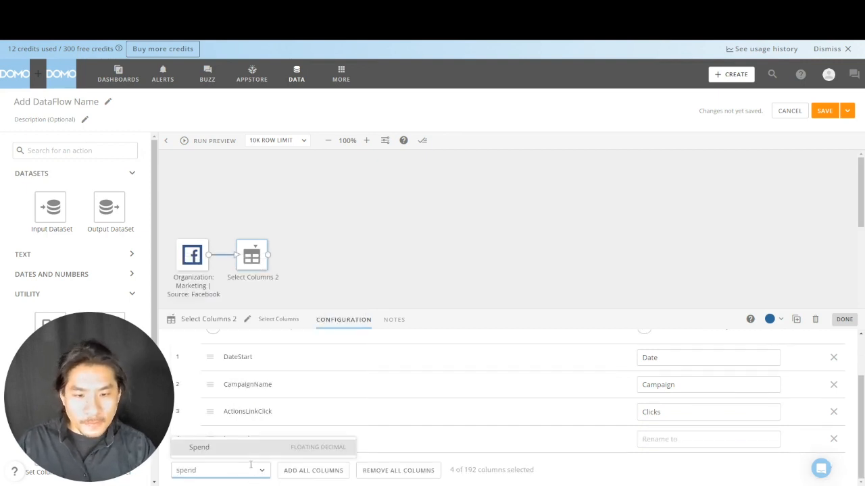
left_click(250, 450)
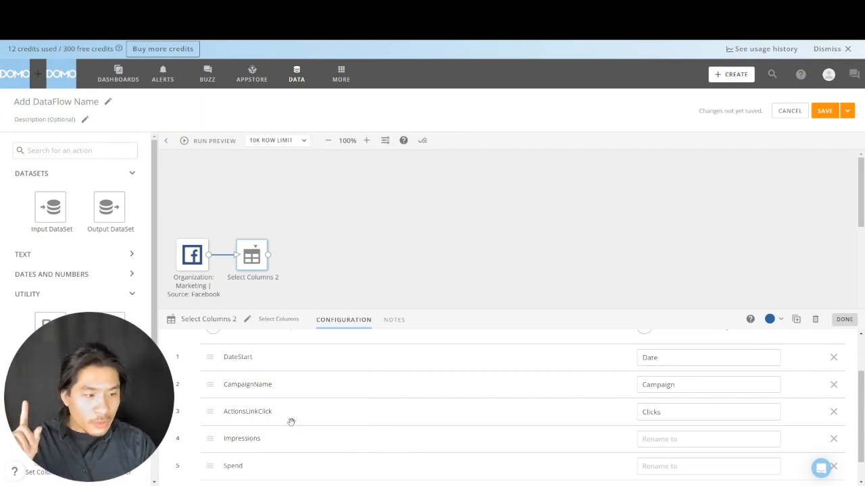
Add the ActionValuesOmniPurchase column to the kept columns and rename it "Revenue"
scroll(291, 421, "down", 1)
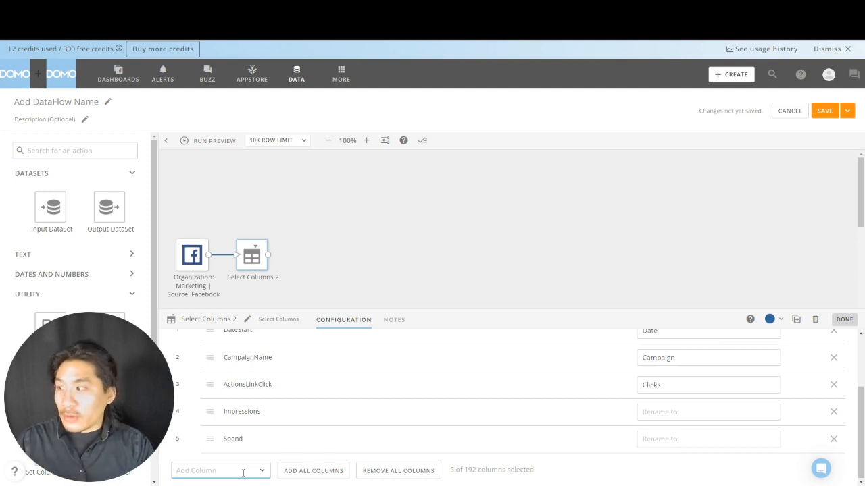
left_click(243, 473)
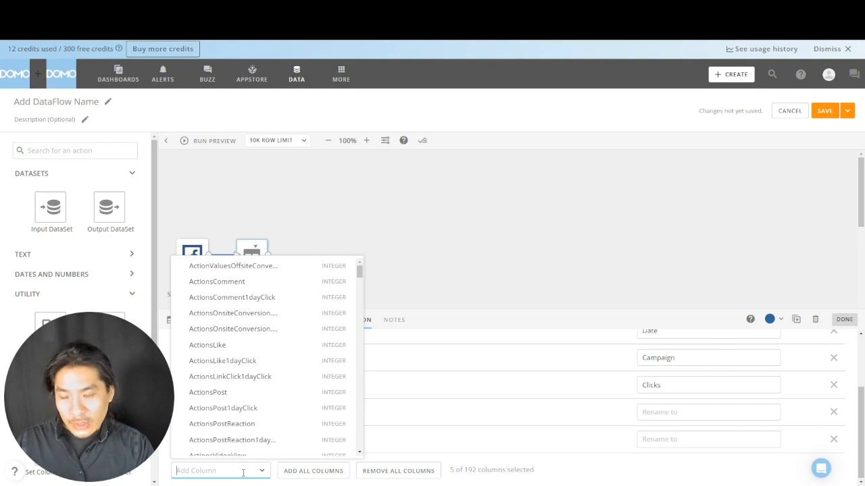
type("a")
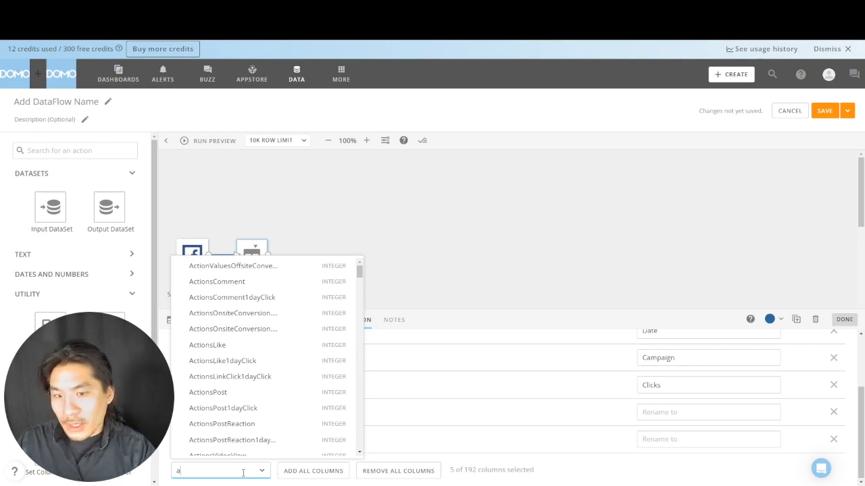
type("ctionv")
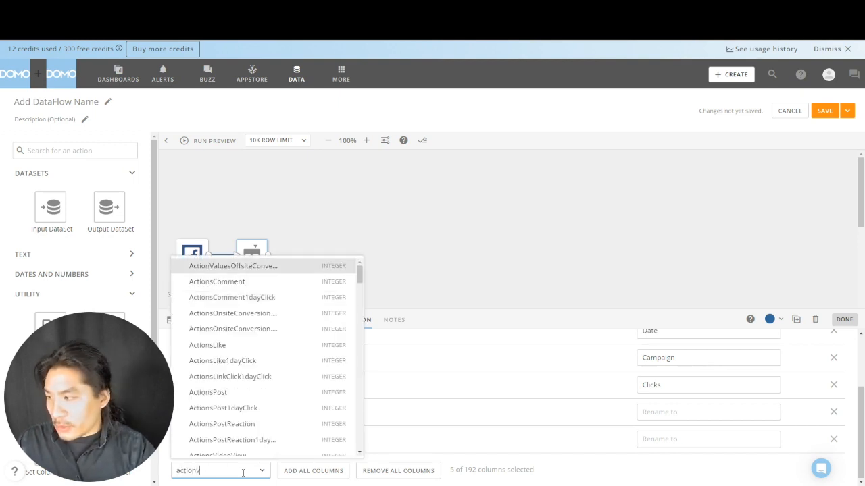
type("aluesom")
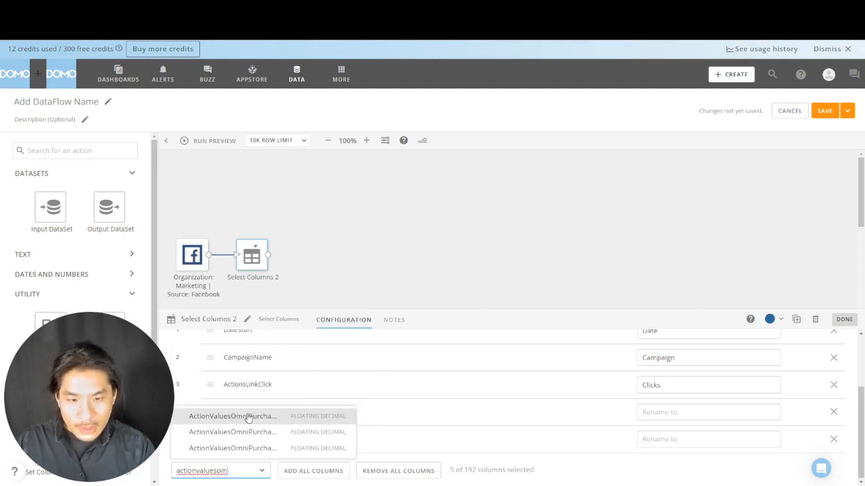
left_click(249, 417)
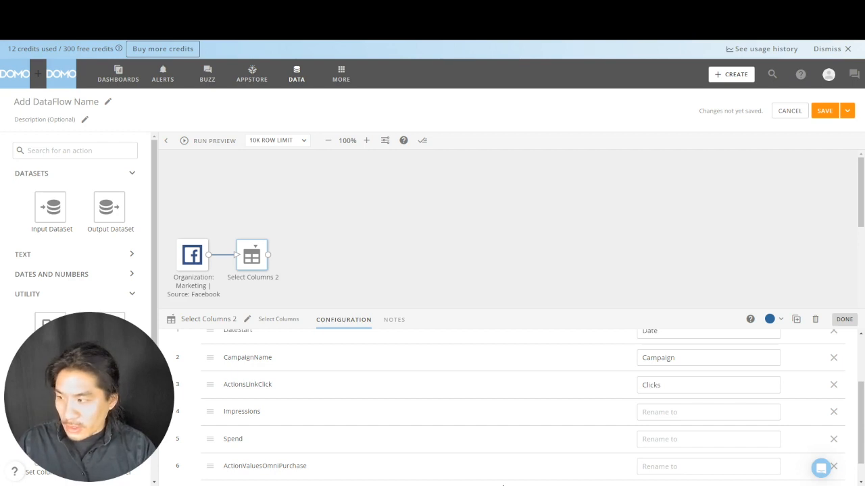
left_click(666, 466)
type("Revnue")
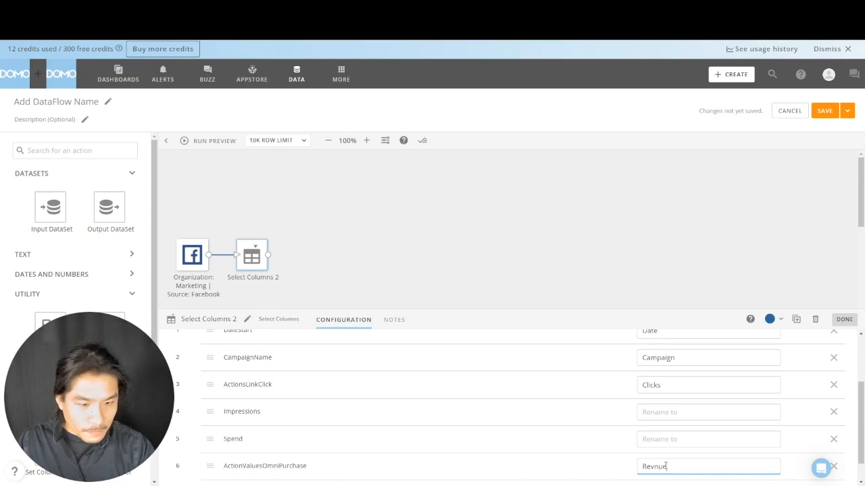
key("BackSpace")
key("BackSpace")
type("en")
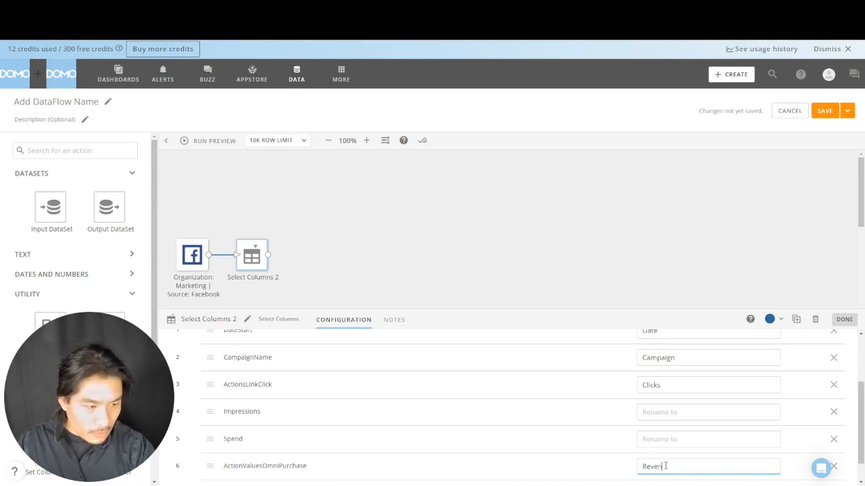
Add the ActionsOmniPurchase column to the kept columns and rename it "Orders"
scroll(281, 403, "down", 1)
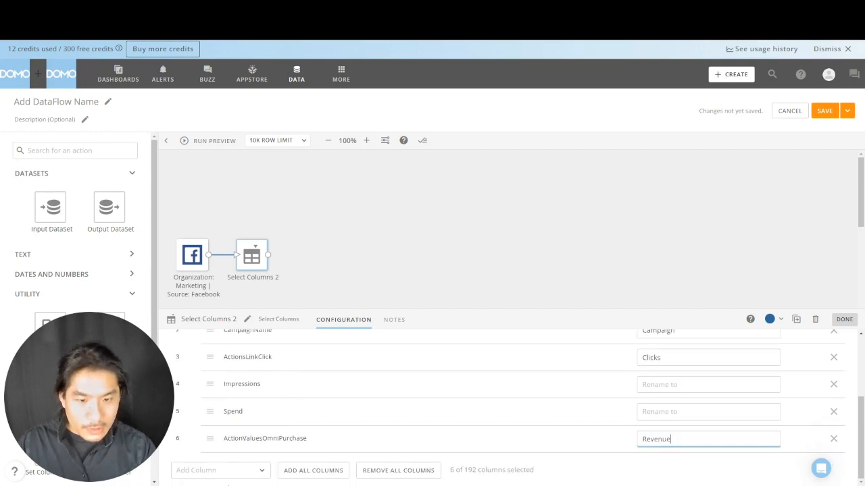
left_click(237, 469)
type("action")
scroll(266, 452, "down", 3)
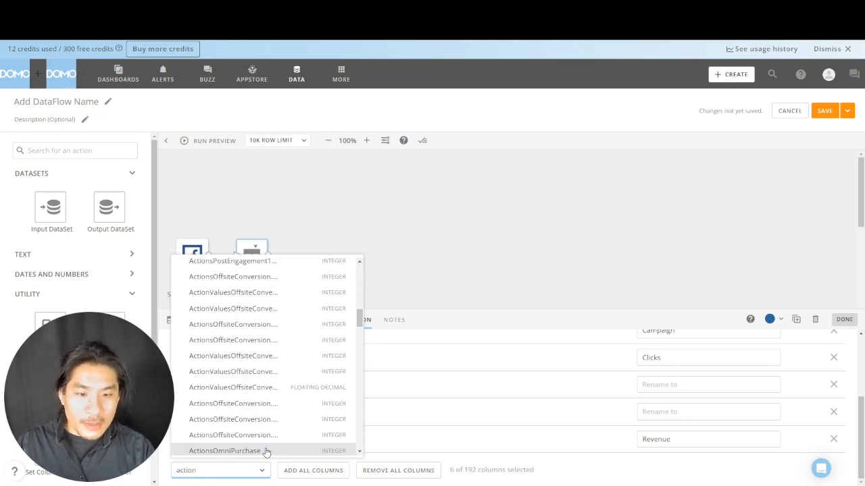
left_click(266, 452)
left_click(688, 462)
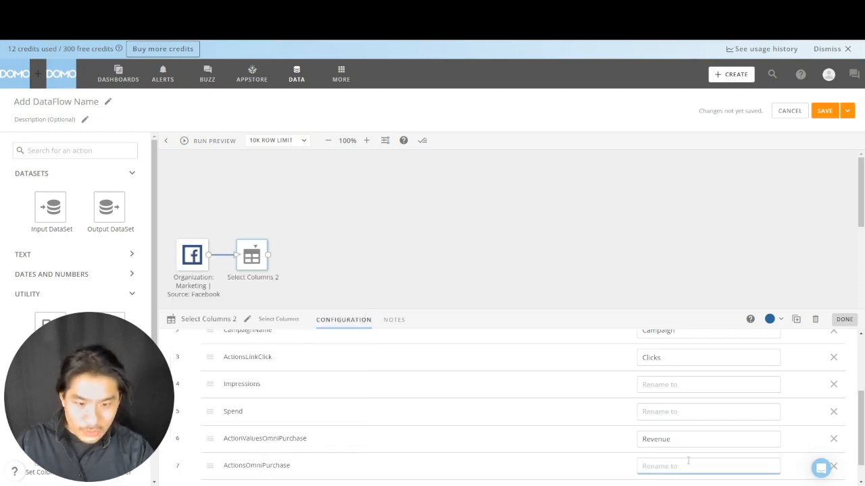
type("Orders")
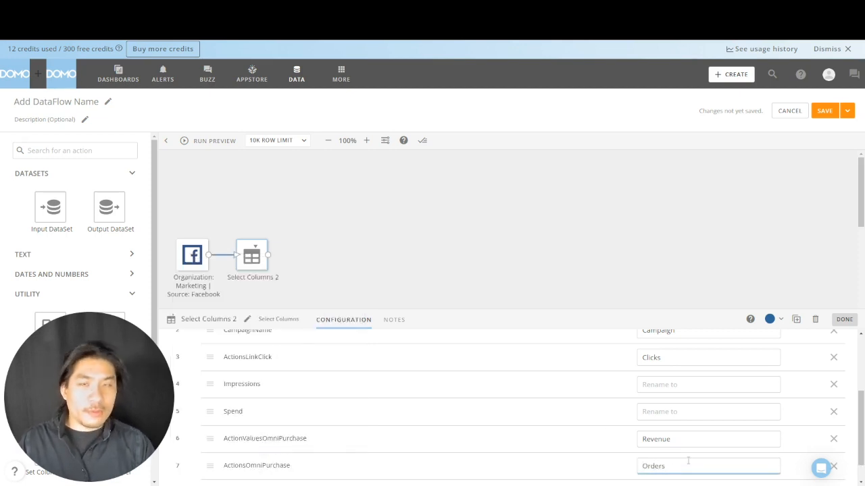